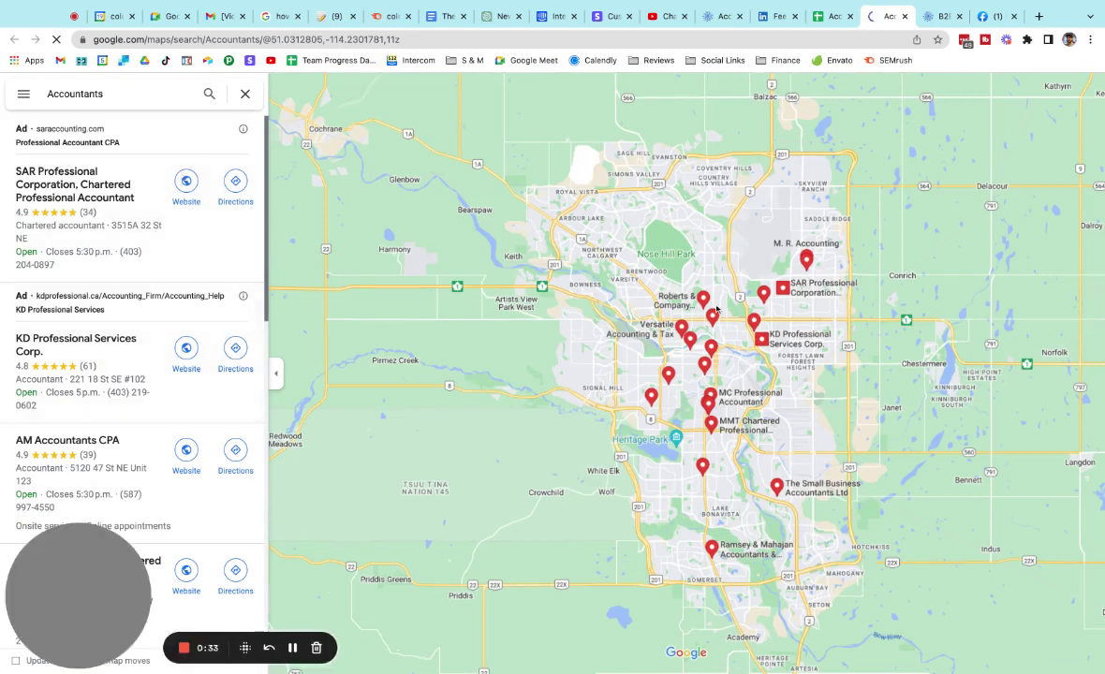
Step: Refine the Maps search to 'Accountants illinois' to list Illinois accounting firms
{"action": "left_click", "coordinate": [161, 96]}
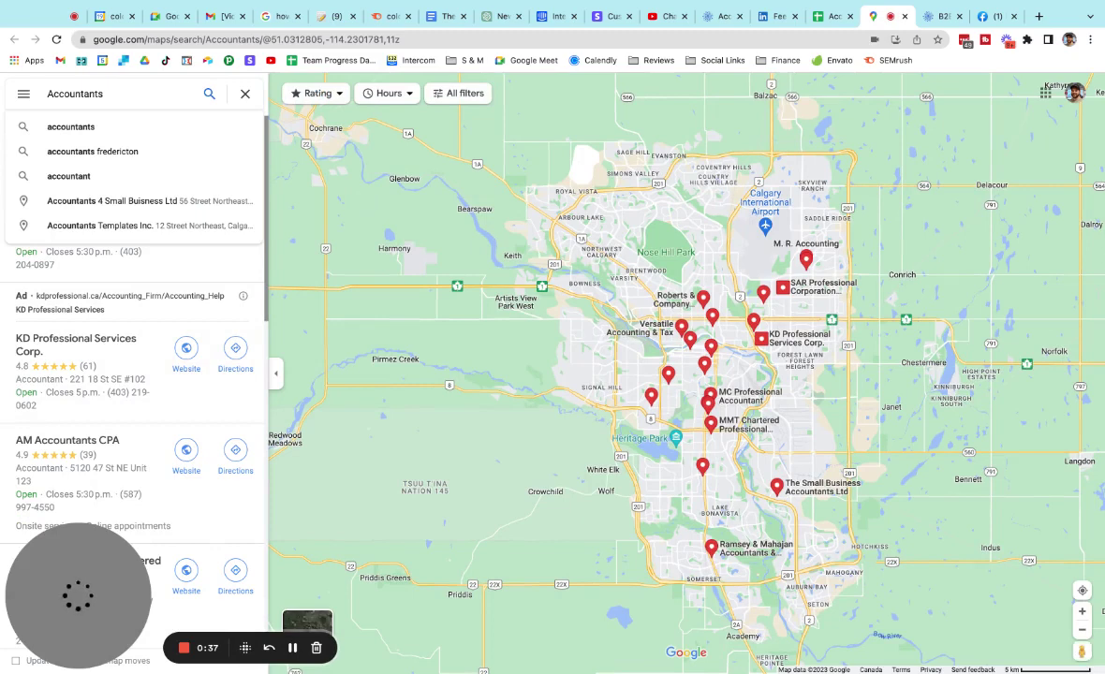
{"action": "type", "text": "illinois"}
{"action": "key", "text": "Return"}
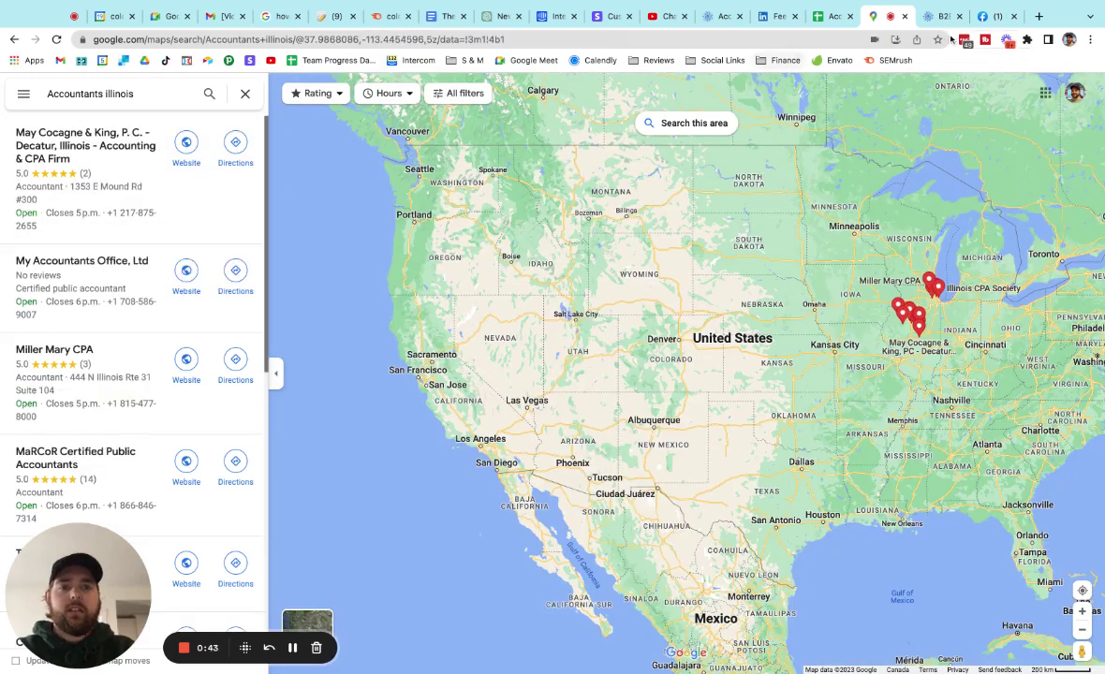
Step: Switch to Coldlytics, log in and start a new task
{"action": "left_click", "coordinate": [938, 16]}
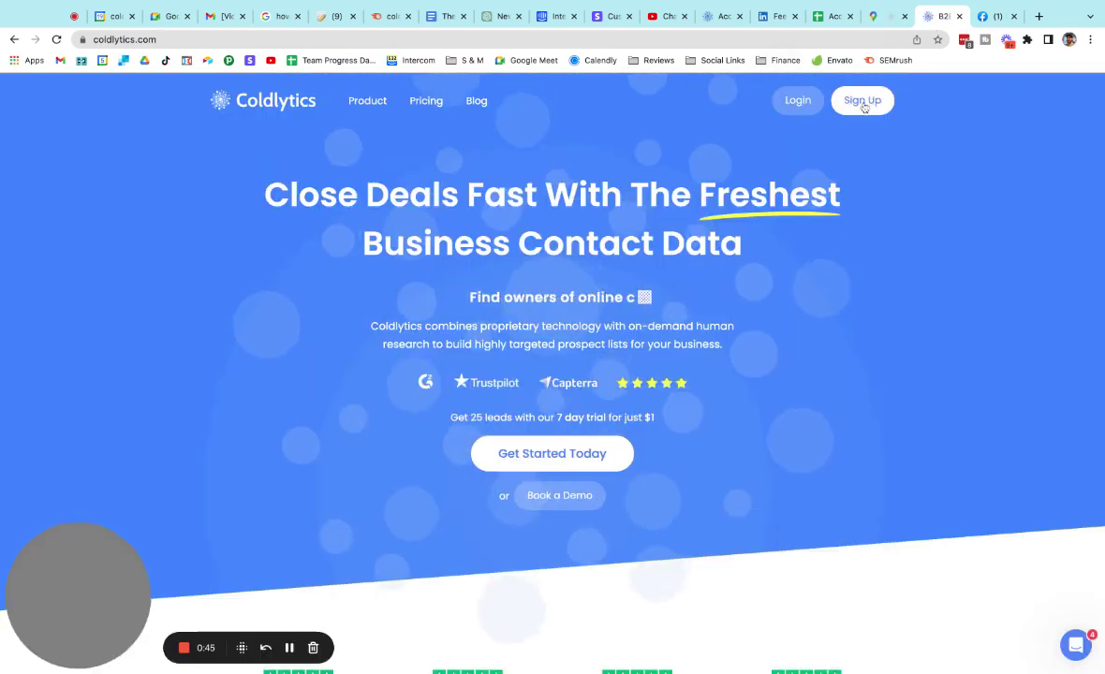
{"action": "left_click", "coordinate": [864, 103]}
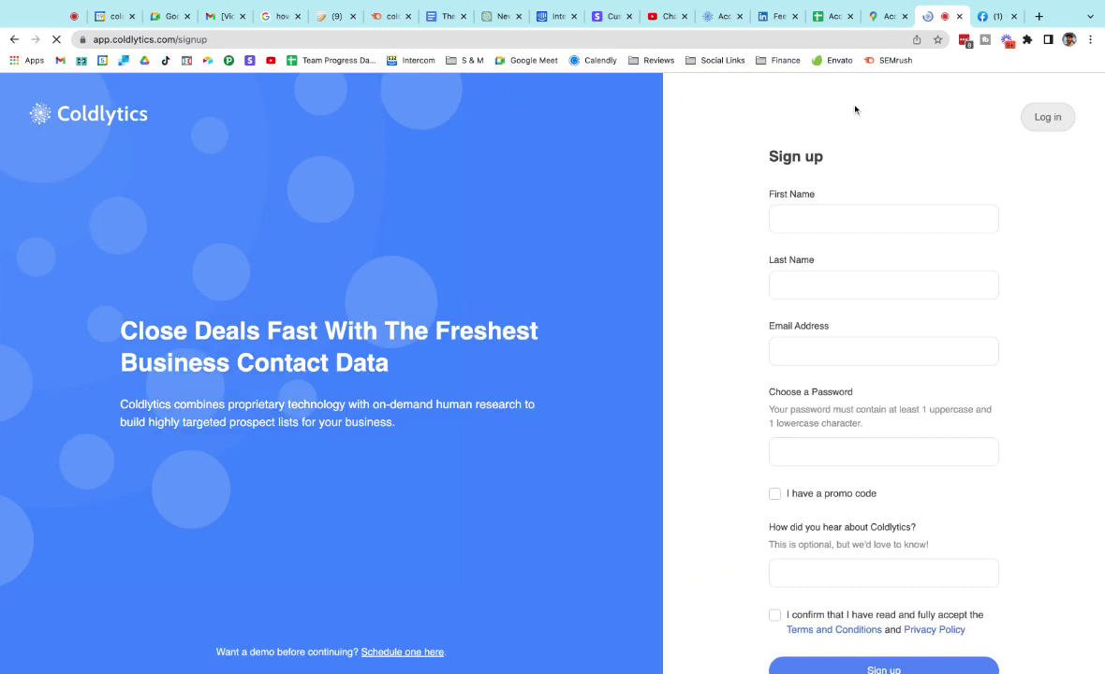
{"action": "left_click", "coordinate": [1048, 117]}
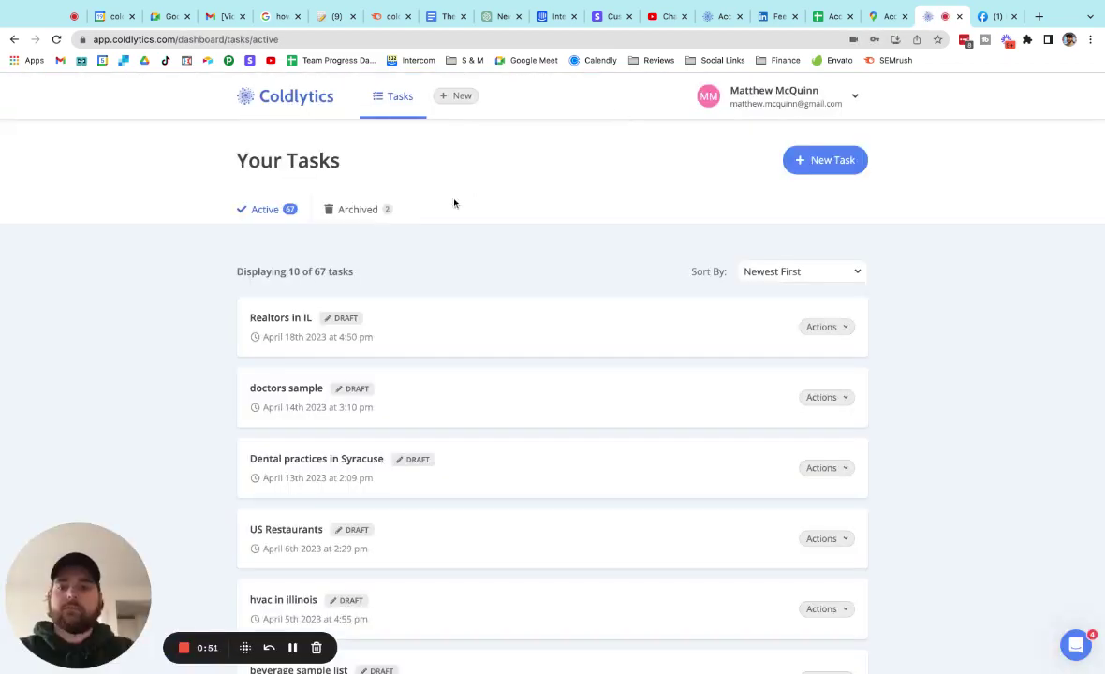
{"action": "left_click", "coordinate": [452, 101]}
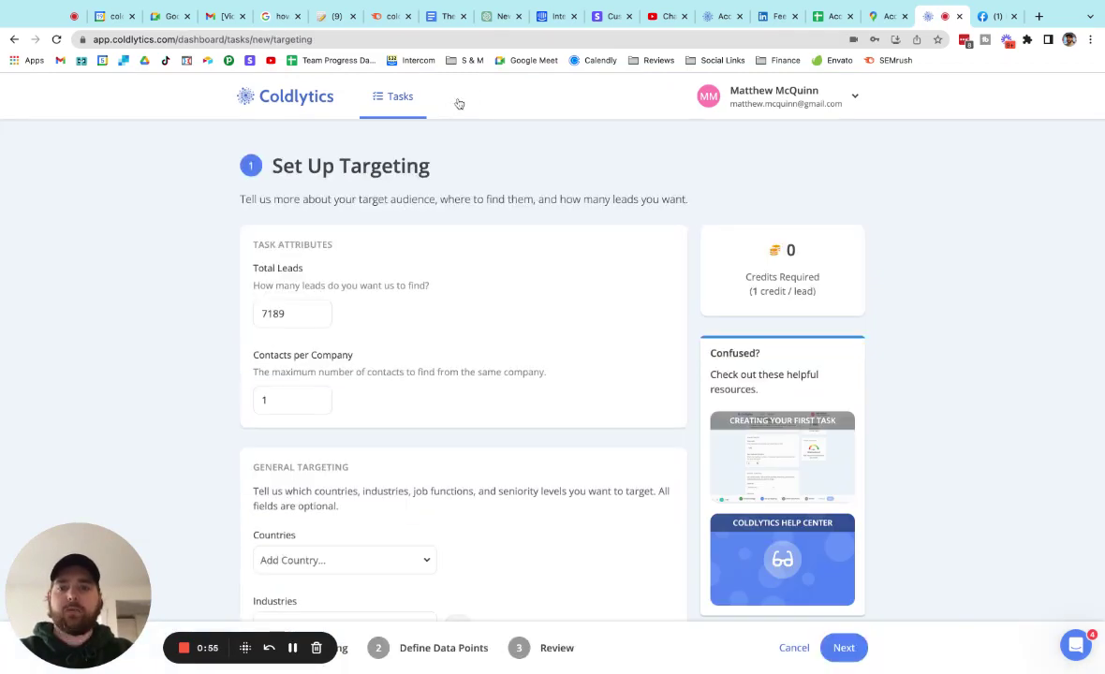
Step: Set Total Leads to 500, replacing 7189
{"action": "left_click", "coordinate": [314, 305]}
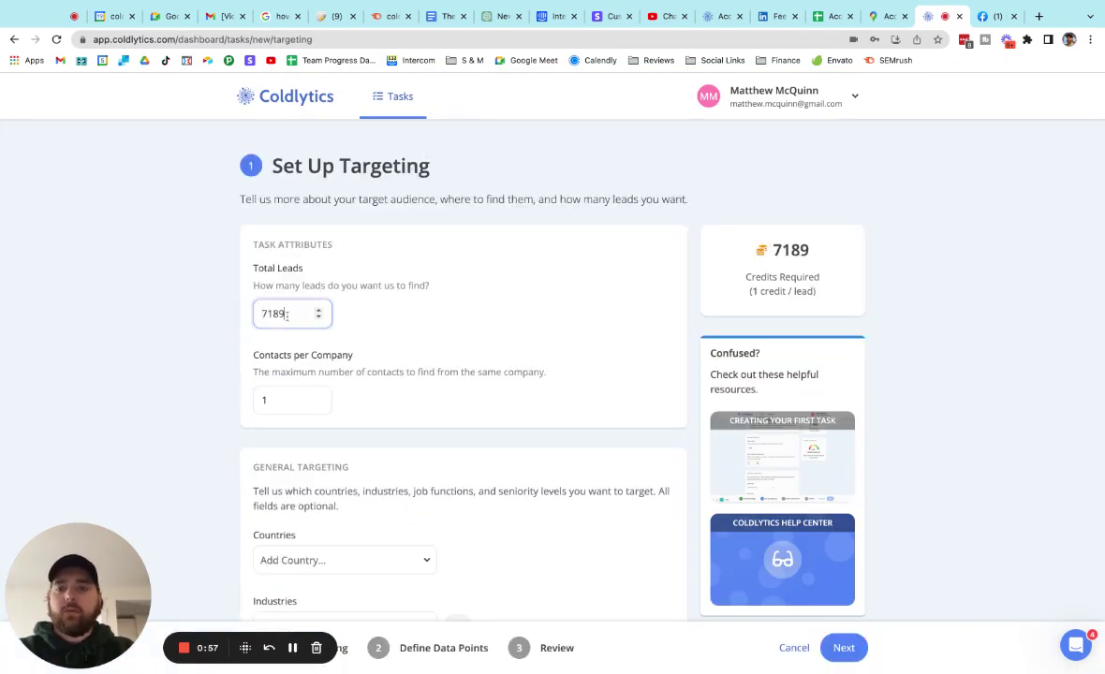
{"action": "double_click", "coordinate": [287, 315]}
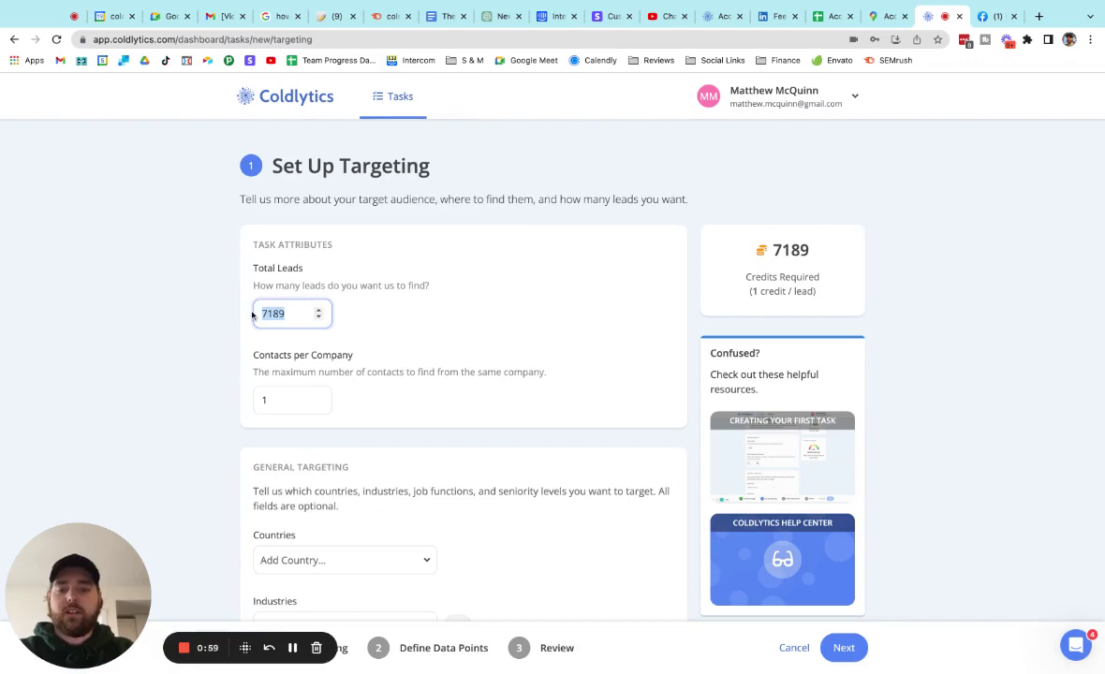
{"action": "type", "text": "500"}
{"action": "left_click", "coordinate": [345, 332]}
Step: Add United States as the target country
{"action": "scroll", "coordinate": [353, 332], "scroll_direction": "down", "scroll_amount": 1}
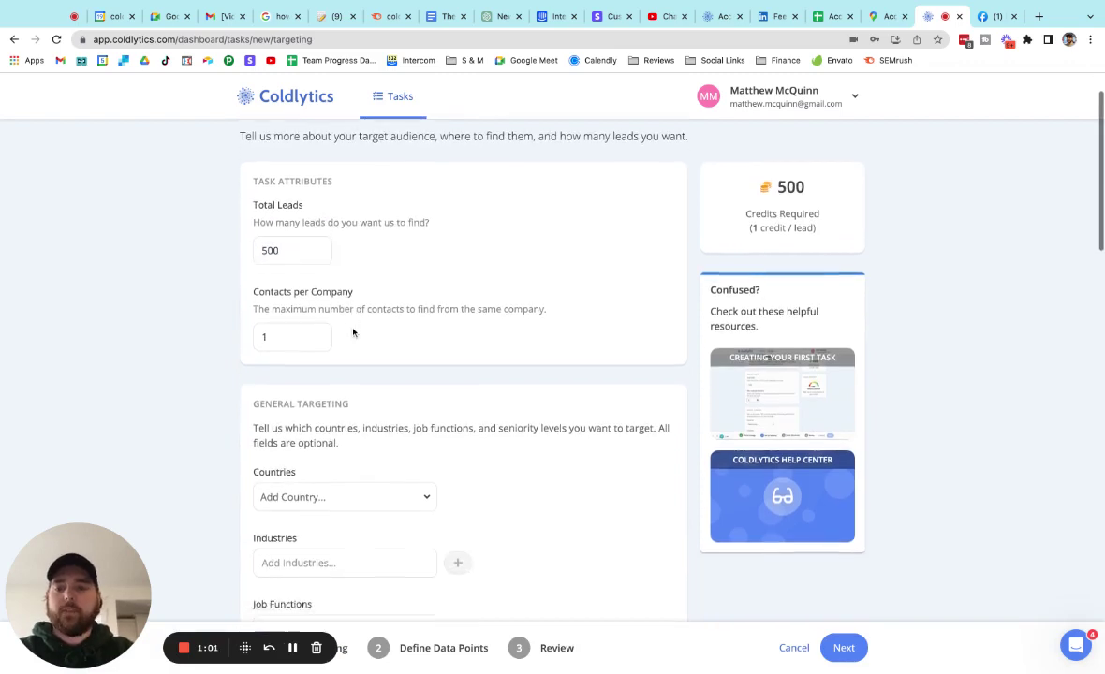
{"action": "left_click", "coordinate": [292, 336]}
{"action": "scroll", "coordinate": [394, 328], "scroll_direction": "down", "scroll_amount": 3}
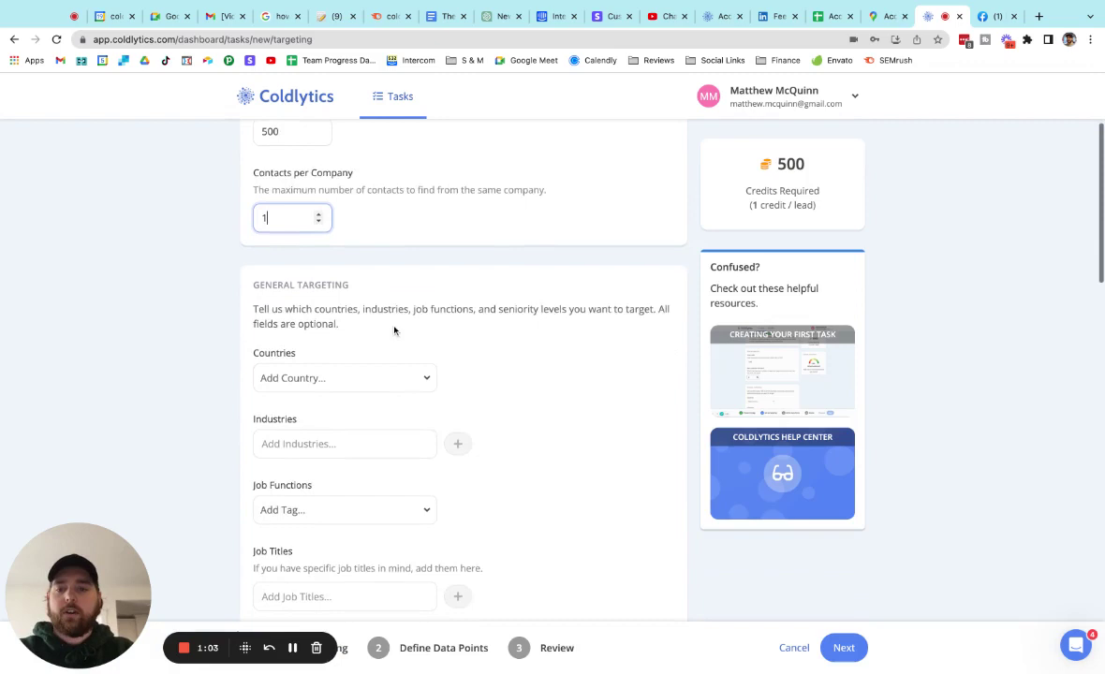
{"action": "scroll", "coordinate": [394, 329], "scroll_direction": "down", "scroll_amount": 2}
{"action": "left_click", "coordinate": [392, 294]}
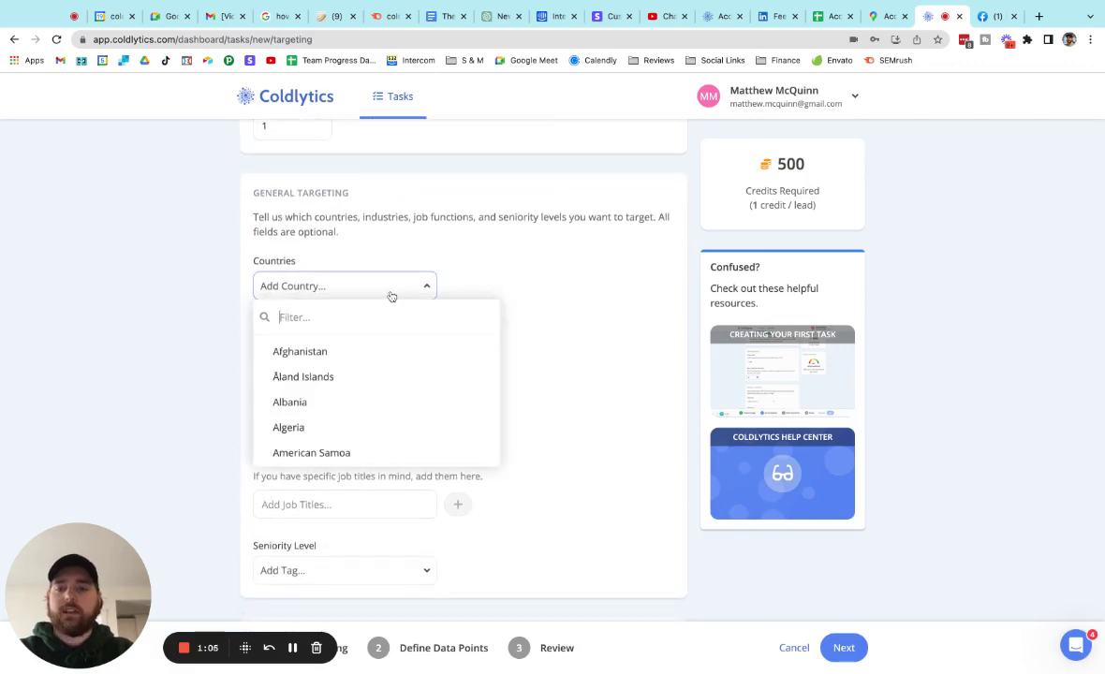
{"action": "type", "text": "united"}
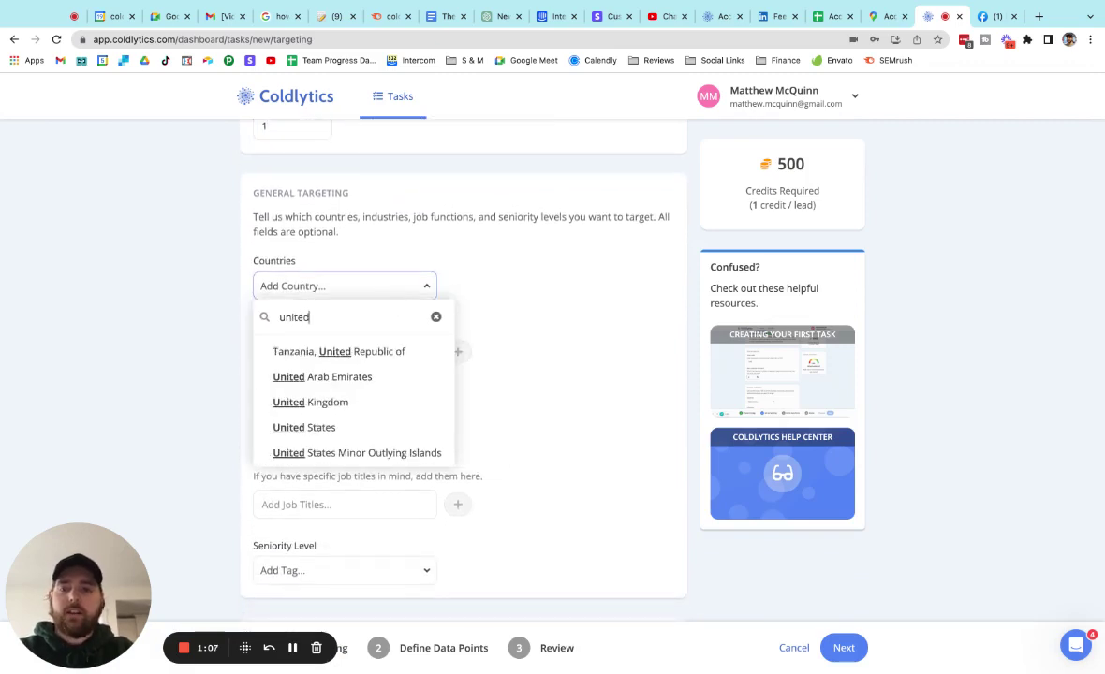
{"action": "left_click", "coordinate": [394, 426]}
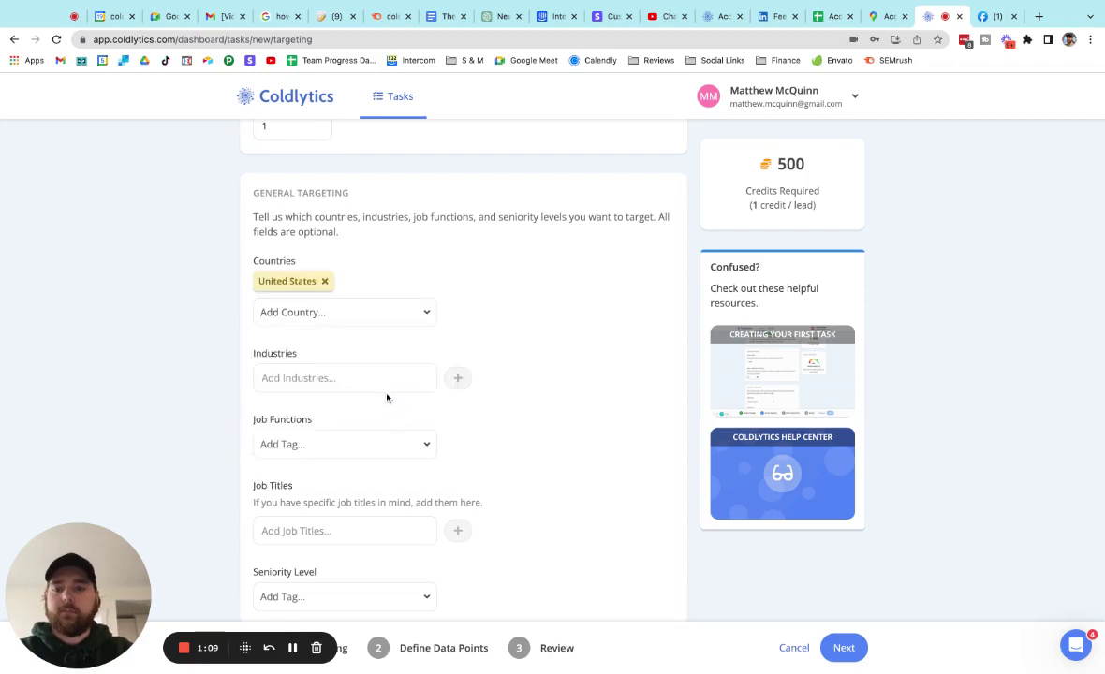
Step: Target Owners/Founders and Directors & Executives seniority levels
{"action": "scroll", "coordinate": [366, 400], "scroll_direction": "down", "scroll_amount": 3}
{"action": "left_click", "coordinate": [340, 453]}
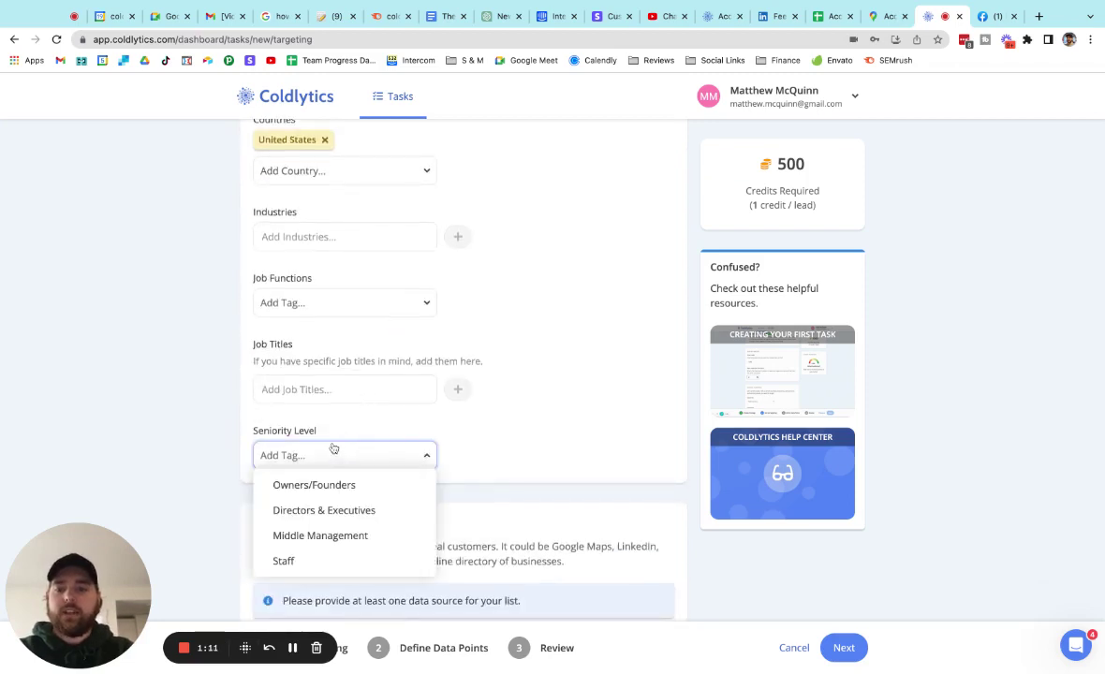
{"action": "left_click", "coordinate": [340, 487]}
{"action": "left_click", "coordinate": [343, 484]}
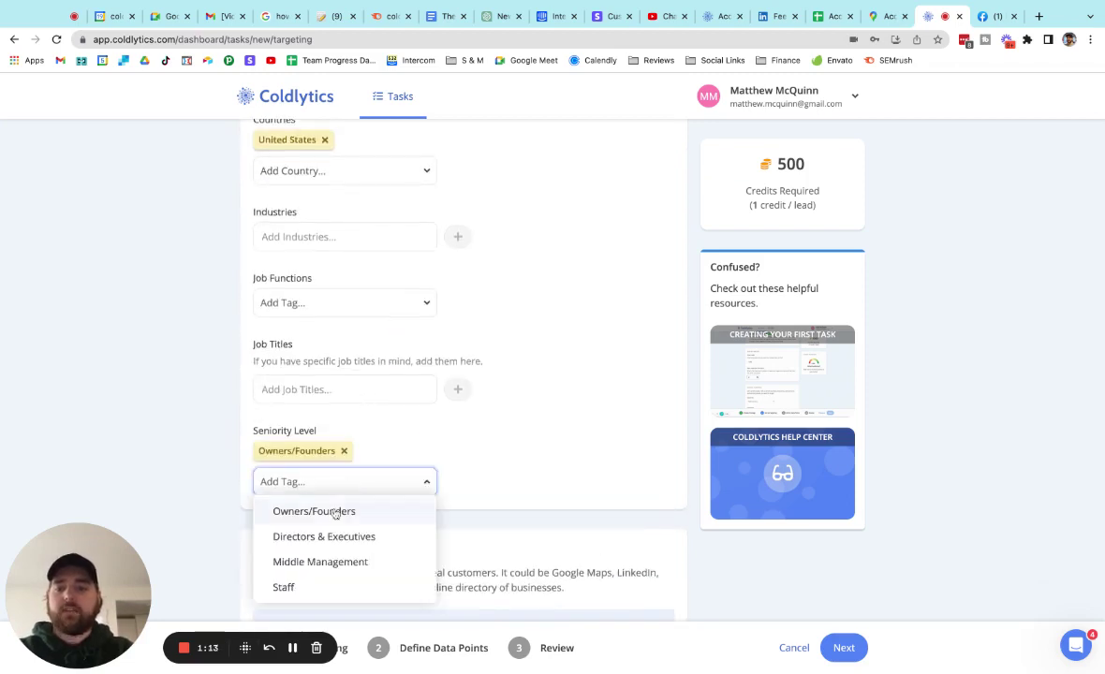
{"action": "left_click", "coordinate": [336, 515]}
{"action": "left_click", "coordinate": [344, 483]}
{"action": "left_click", "coordinate": [340, 537]}
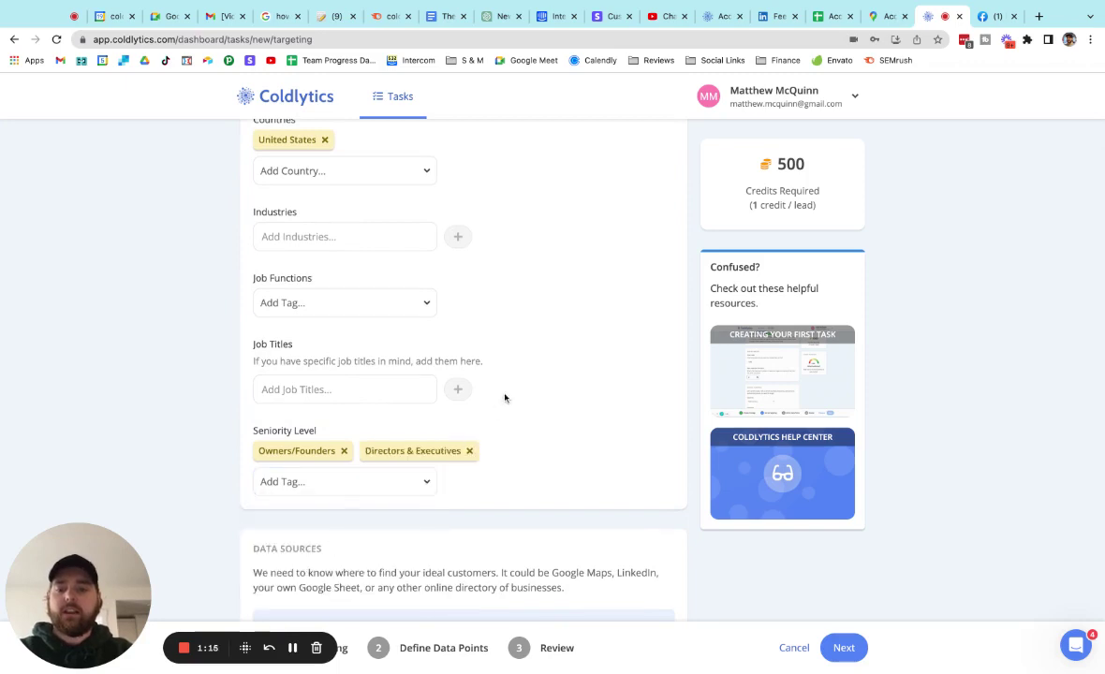
{"action": "scroll", "coordinate": [483, 397], "scroll_direction": "down", "scroll_amount": 2}
{"action": "scroll", "coordinate": [483, 396], "scroll_direction": "down", "scroll_amount": 5}
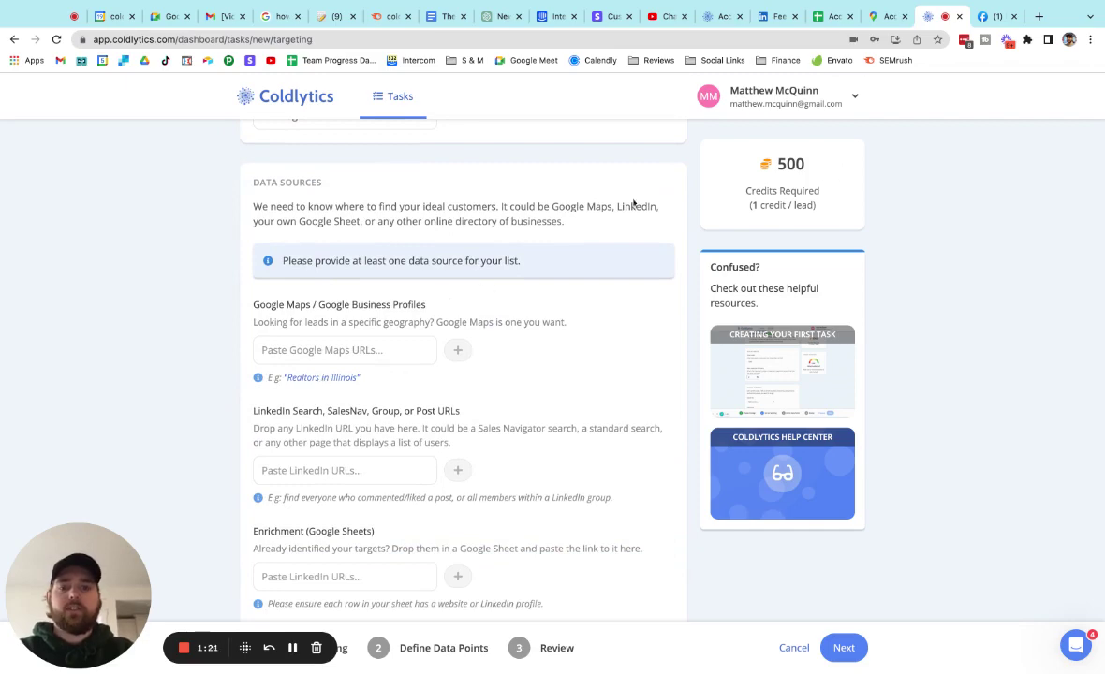
Step: Copy the 'Accountants illinois' Google Maps URL into the task's Google Maps URLs field
{"action": "left_click", "coordinate": [885, 15]}
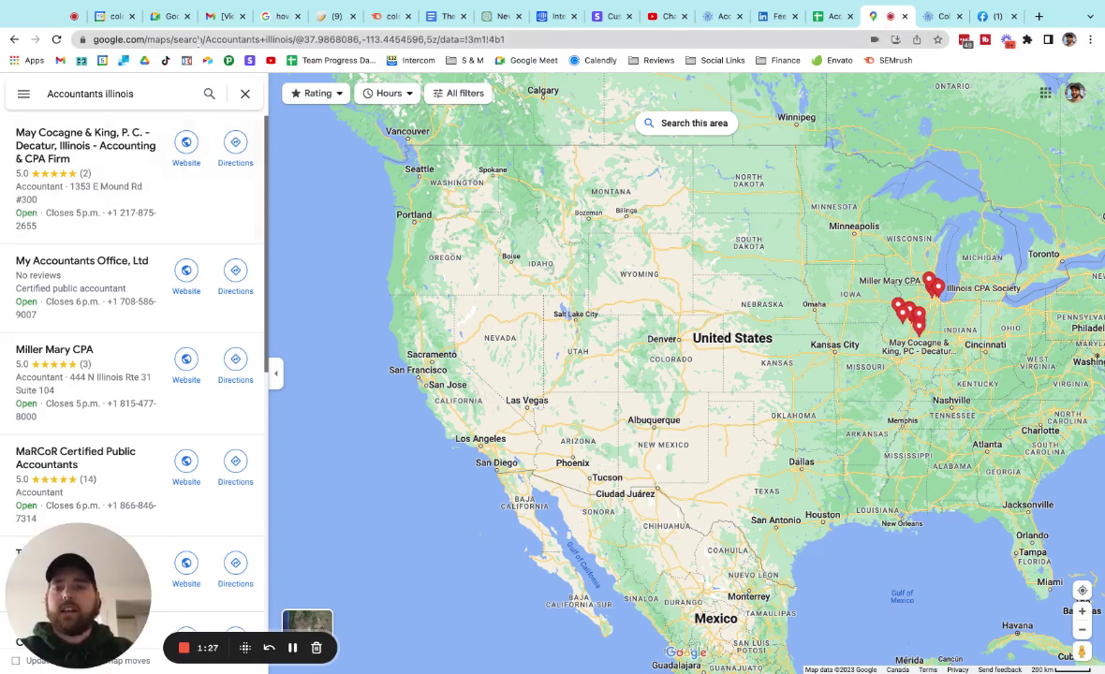
{"action": "left_click", "coordinate": [201, 40]}
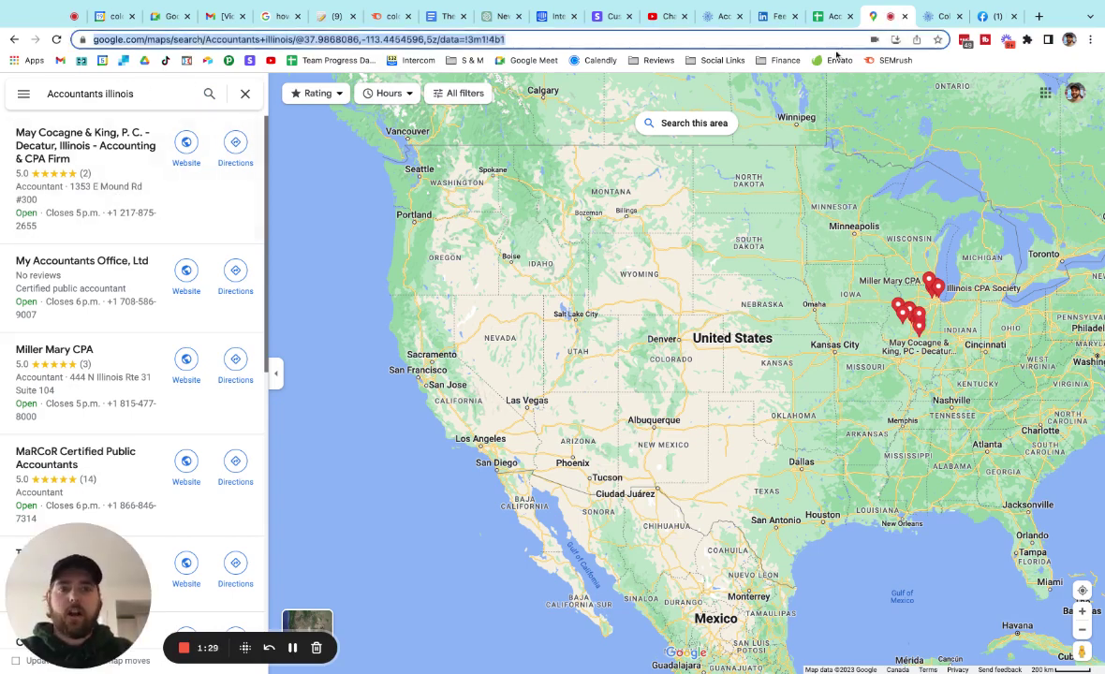
{"action": "left_click", "coordinate": [943, 17]}
{"action": "key", "text": "super+v"}
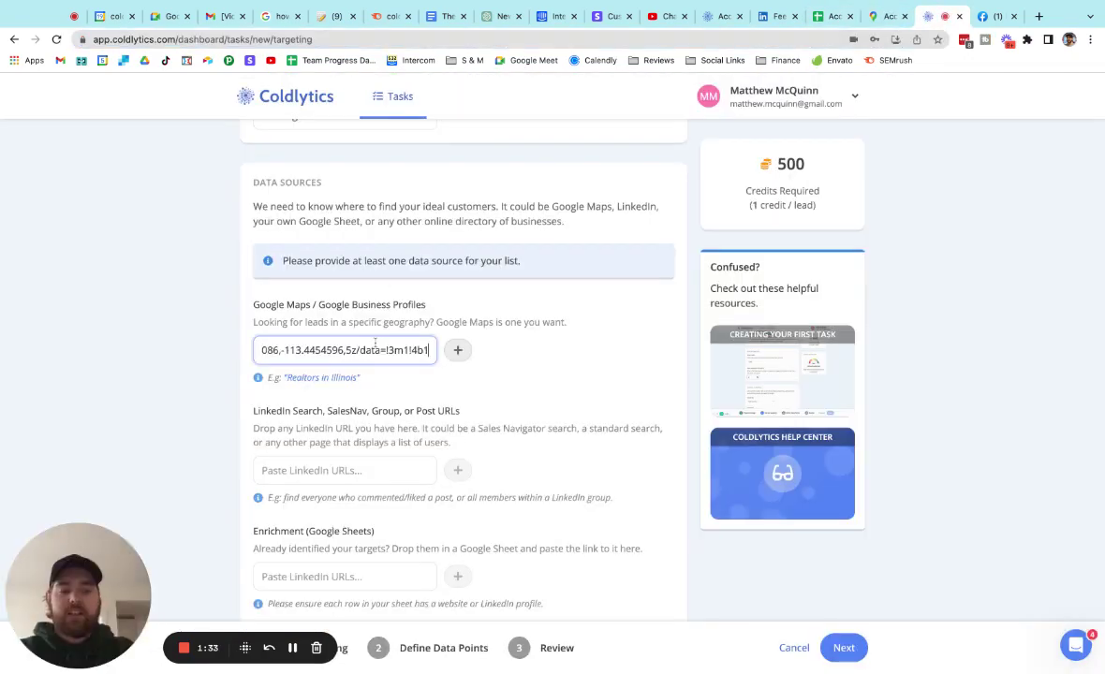
{"action": "key", "text": "Return"}
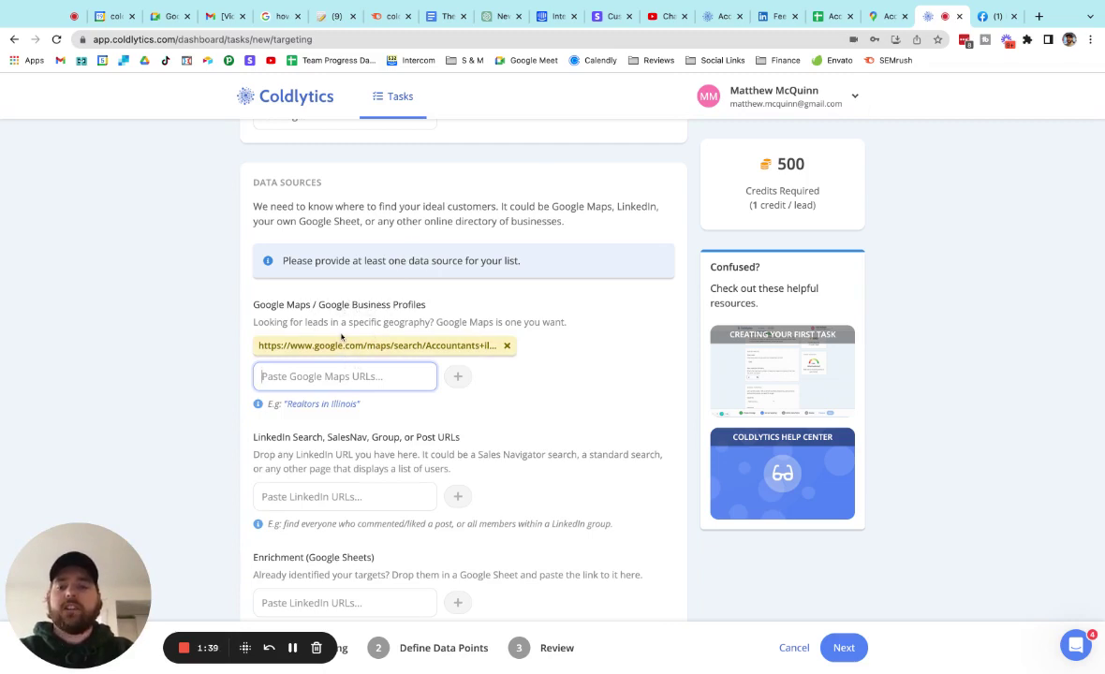
Step: Enter 'Expand search US wide' in the Additional Notes box
{"action": "scroll", "coordinate": [415, 375], "scroll_direction": "down", "scroll_amount": 2}
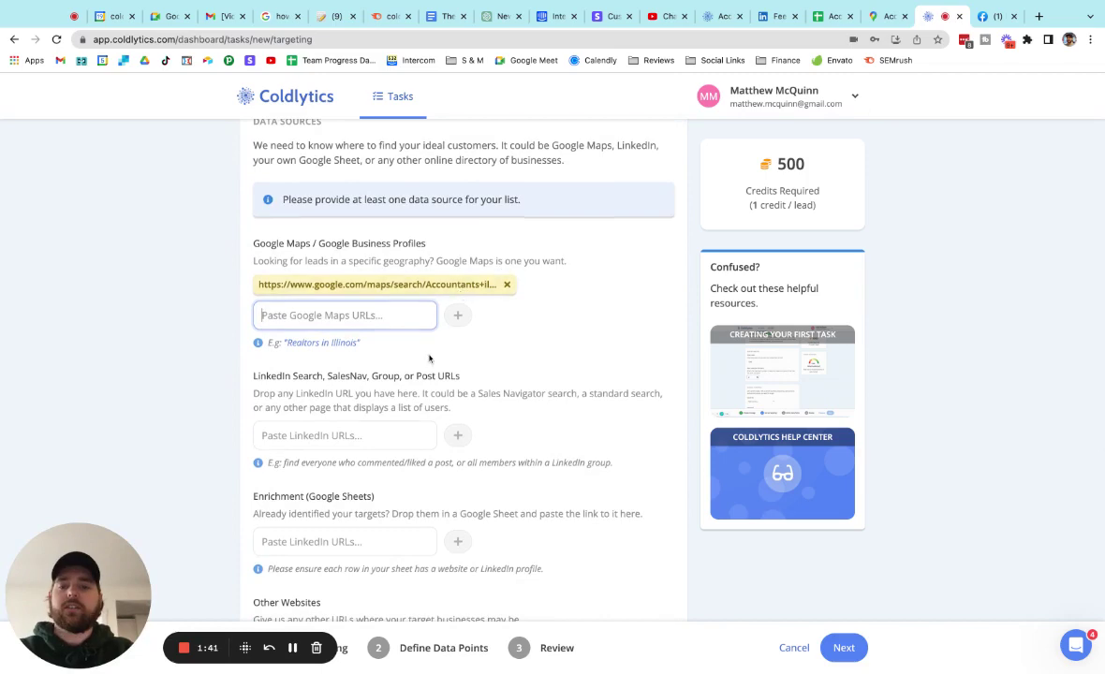
{"action": "scroll", "coordinate": [430, 359], "scroll_direction": "down", "scroll_amount": 15}
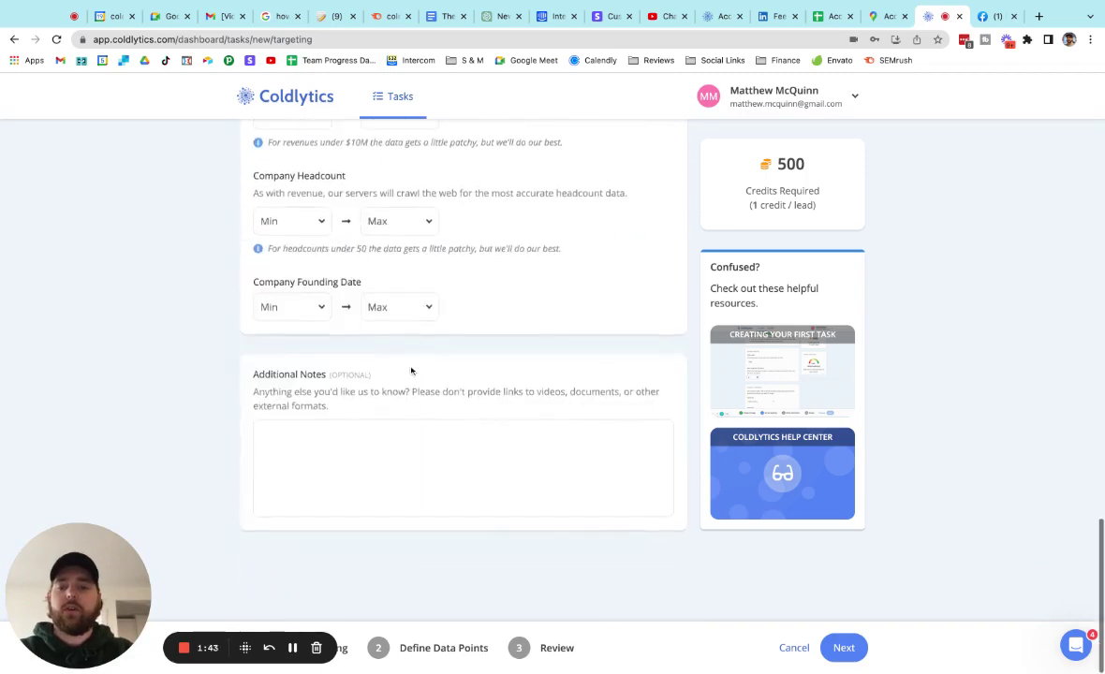
{"action": "left_click", "coordinate": [378, 448]}
{"action": "type", "text": "Expand sea"}
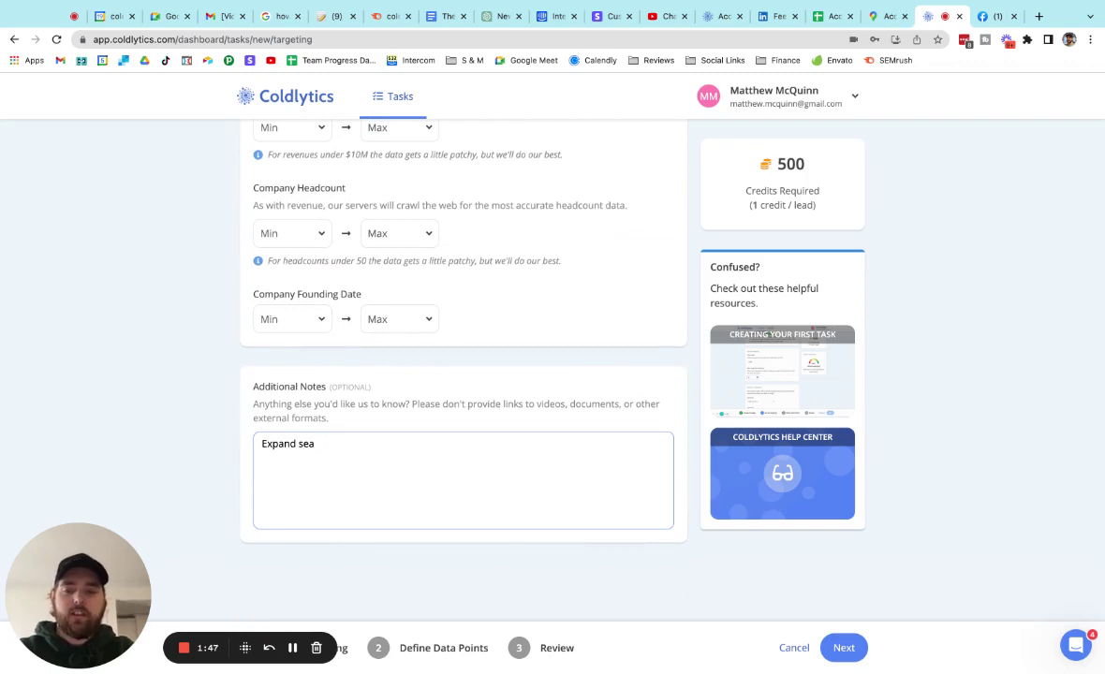
{"action": "type", "text": "rch US wide"}
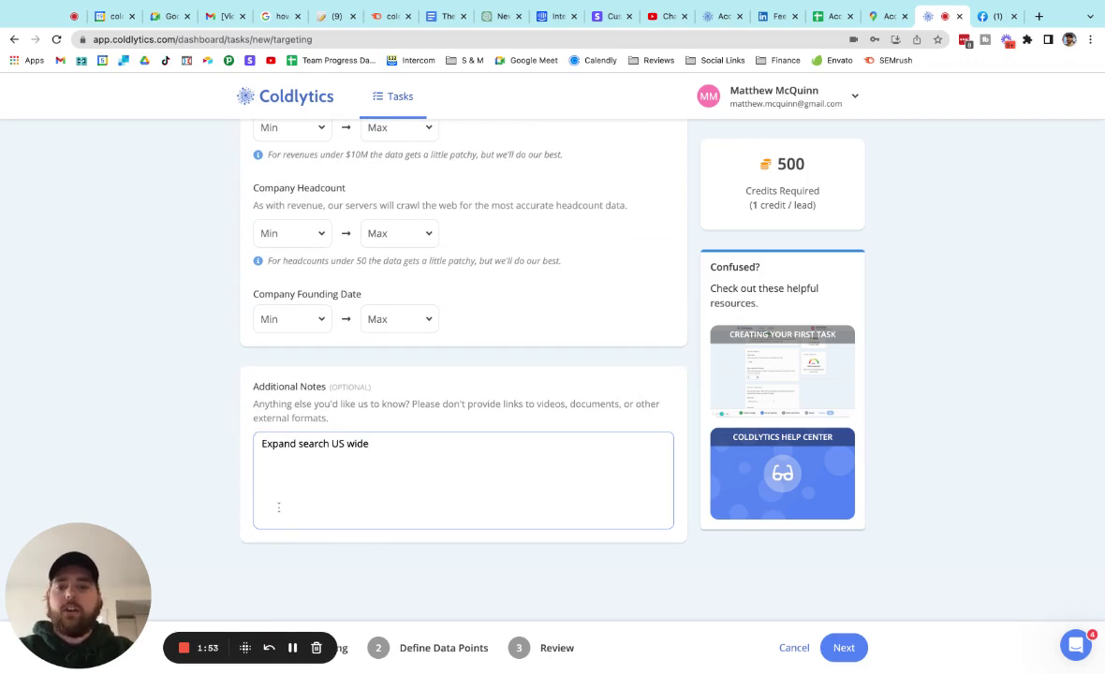
{"action": "scroll", "coordinate": [272, 497], "scroll_direction": "up", "scroll_amount": 8}
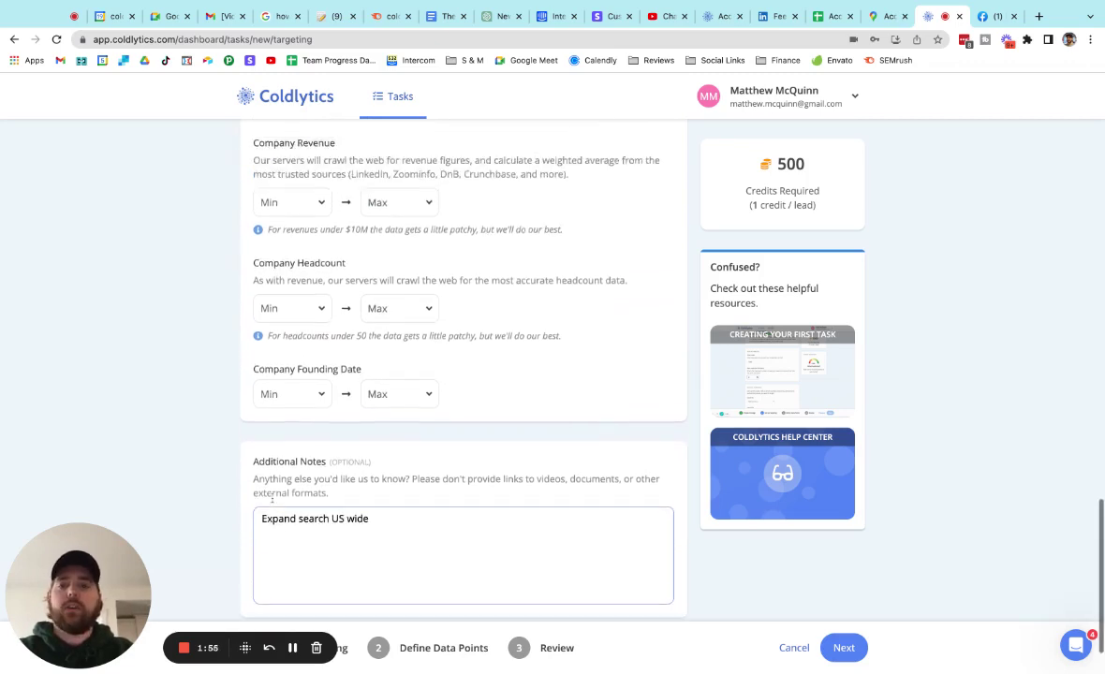
{"action": "scroll", "coordinate": [272, 497], "scroll_direction": "up", "scroll_amount": 6}
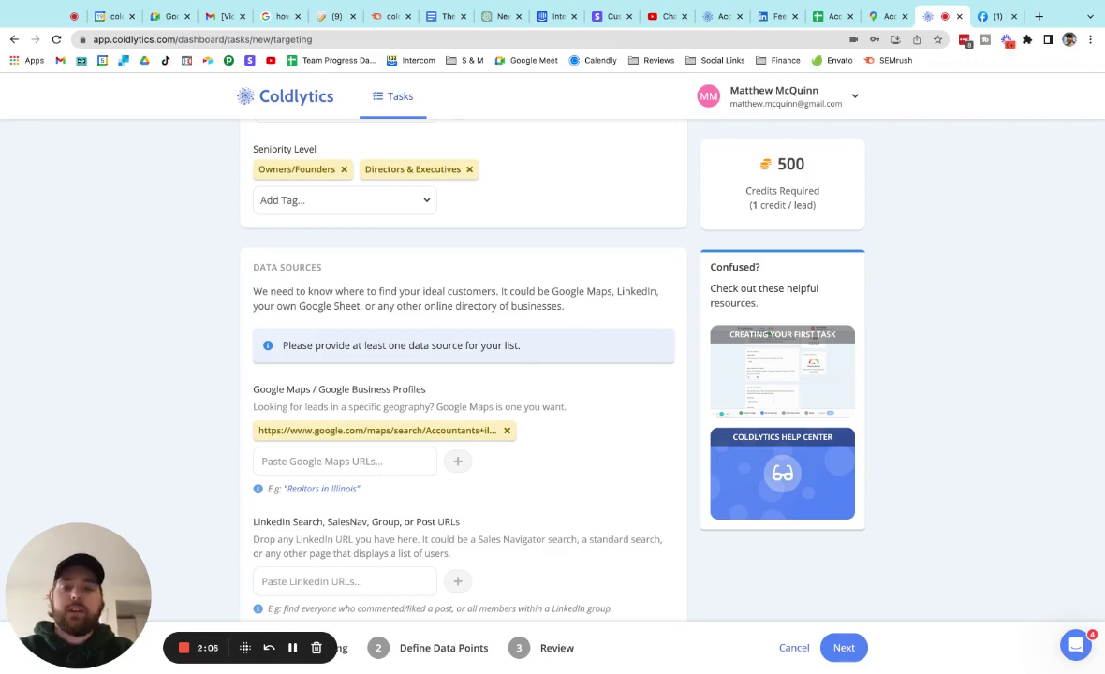
Step: Move to Define Data Points and add LinkedIn Profile, Address and Phone Number
{"action": "left_click", "coordinate": [842, 648]}
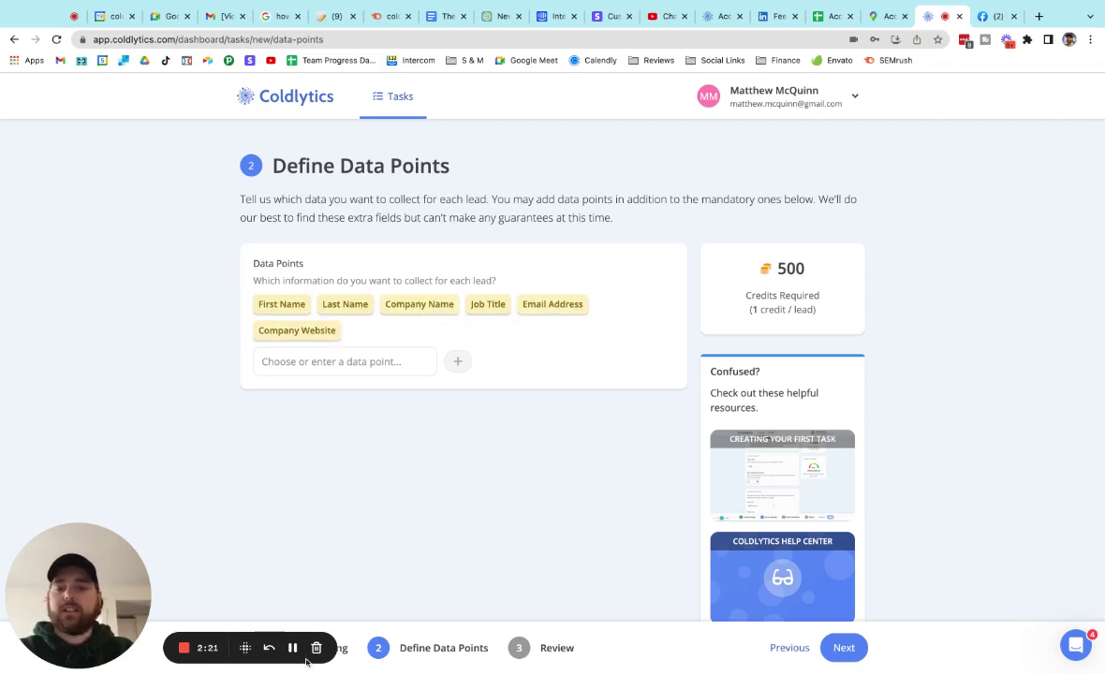
{"action": "left_click", "coordinate": [343, 360]}
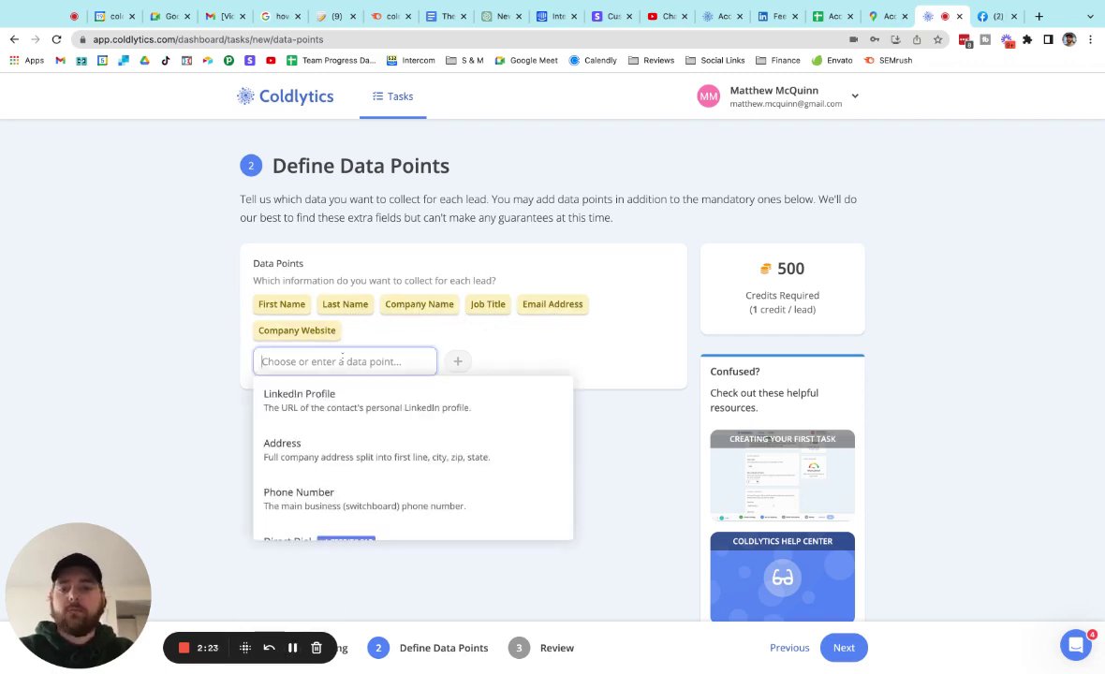
{"action": "left_click", "coordinate": [380, 403]}
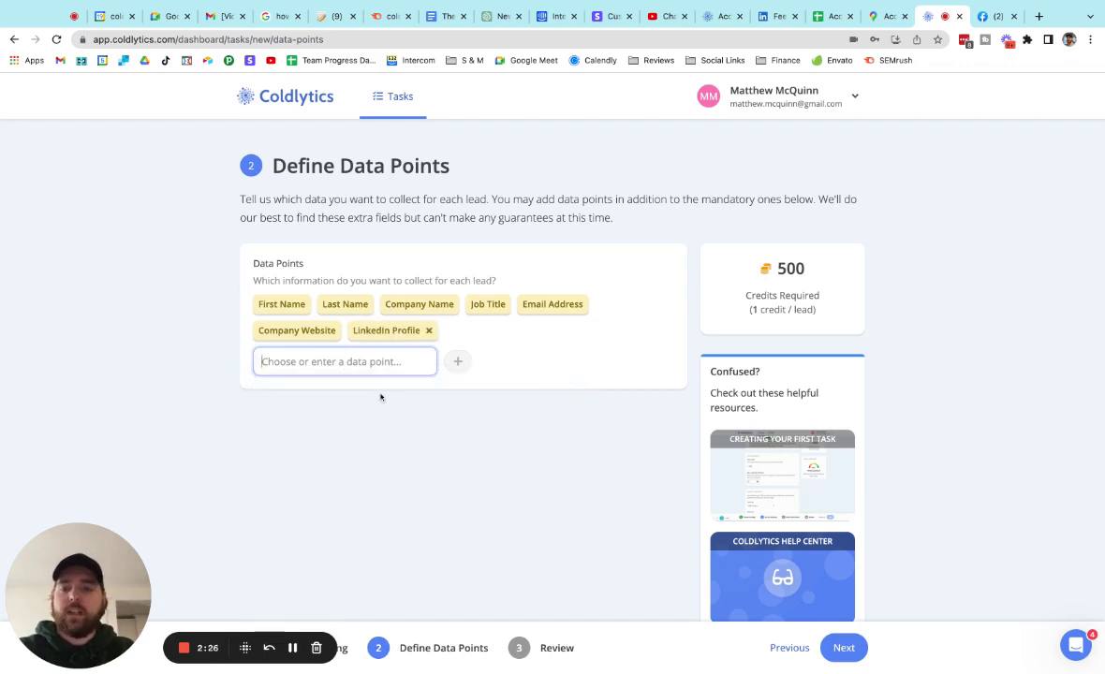
{"action": "left_click", "coordinate": [372, 367]}
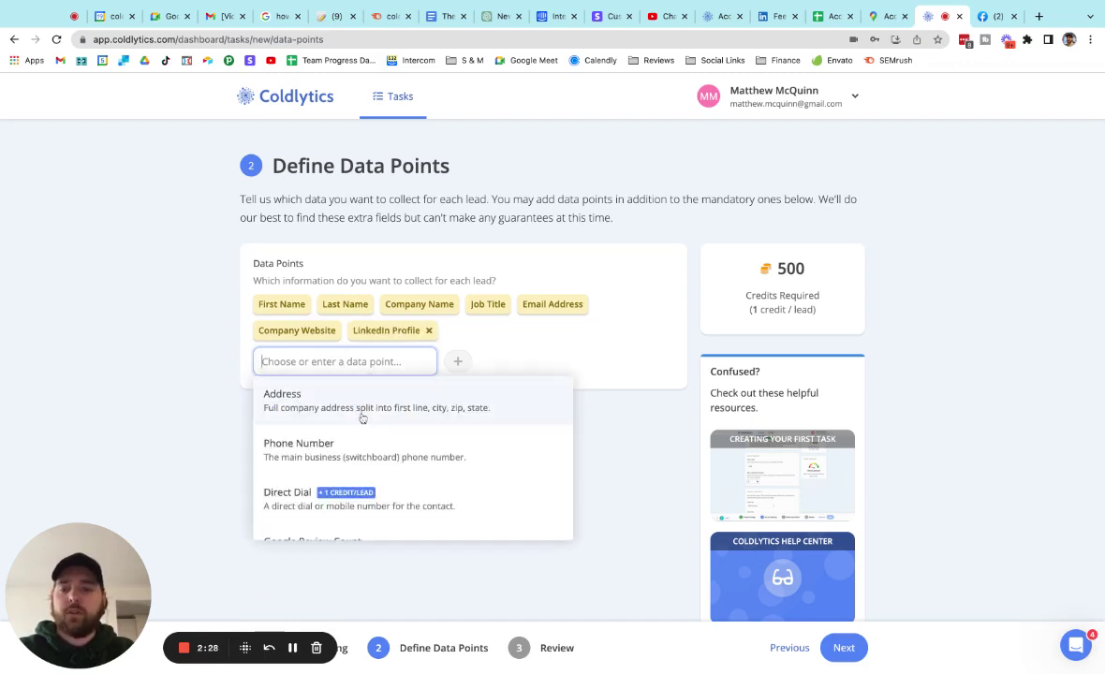
{"action": "left_click", "coordinate": [363, 403]}
{"action": "left_click", "coordinate": [344, 363]}
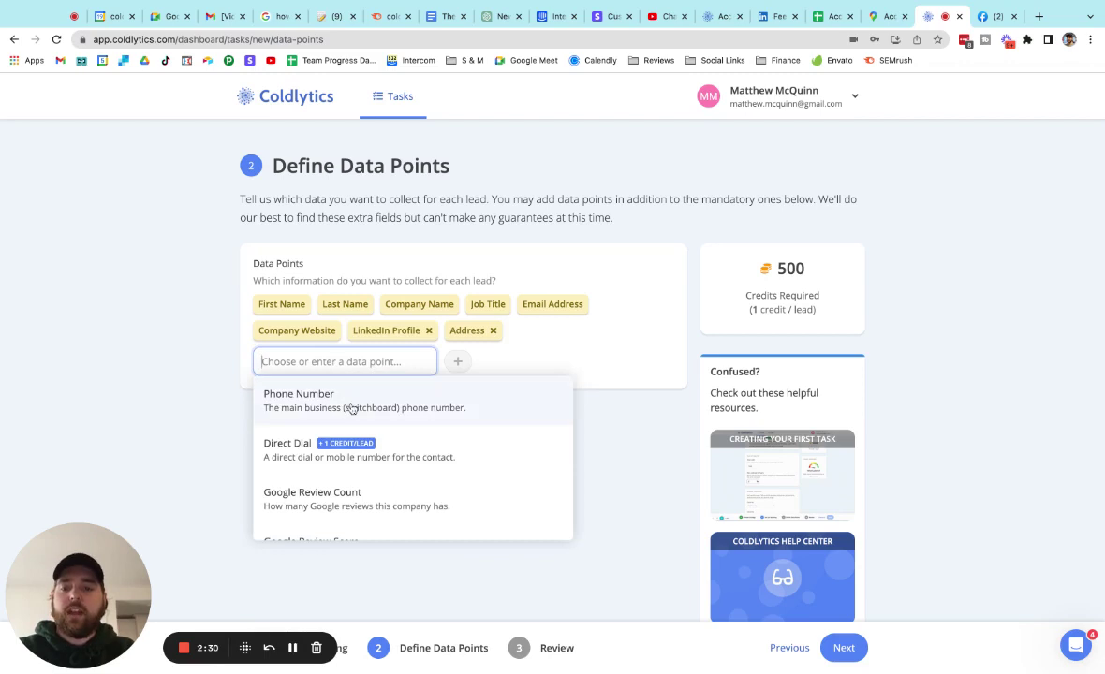
{"action": "left_click", "coordinate": [351, 404]}
{"action": "left_click", "coordinate": [346, 362]}
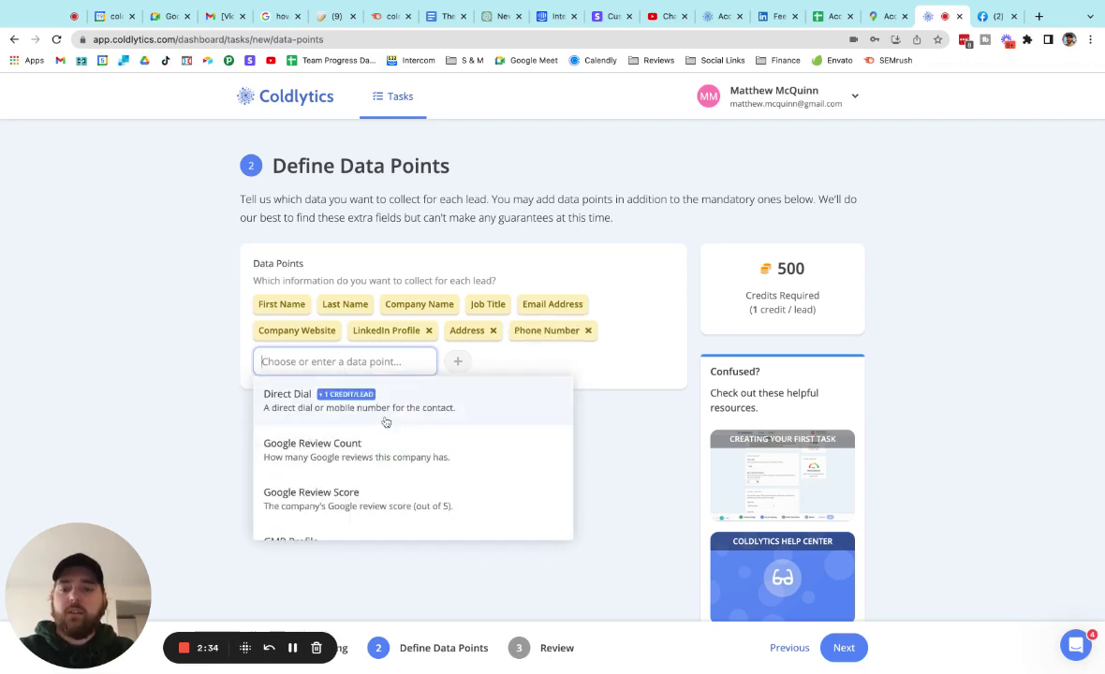
Step: Browse to the bottom of the data point list and add Page Speed (ms)
{"action": "scroll", "coordinate": [385, 422], "scroll_direction": "down", "scroll_amount": 1}
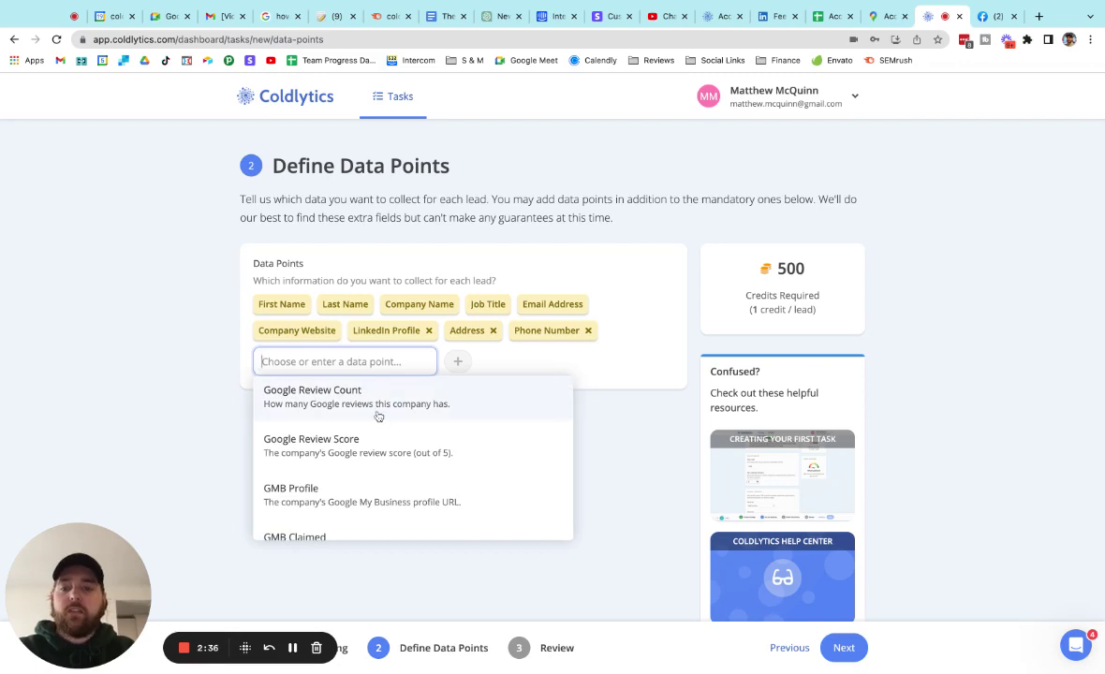
{"action": "scroll", "coordinate": [375, 437], "scroll_direction": "down", "scroll_amount": 1}
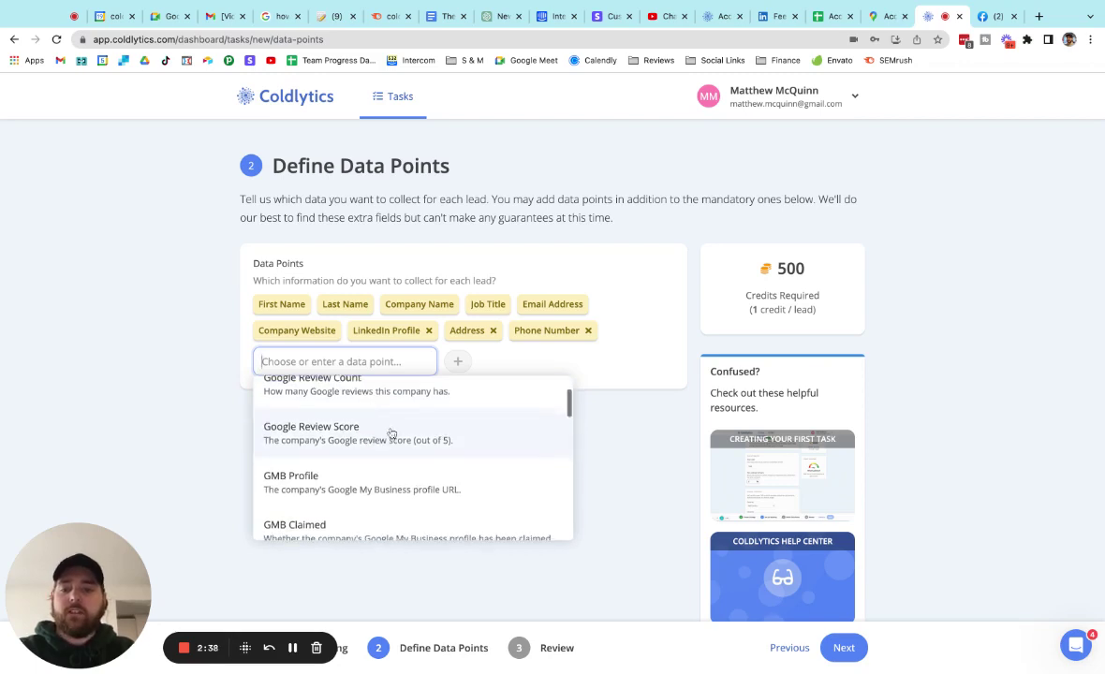
{"action": "scroll", "coordinate": [354, 456], "scroll_direction": "down", "scroll_amount": 1}
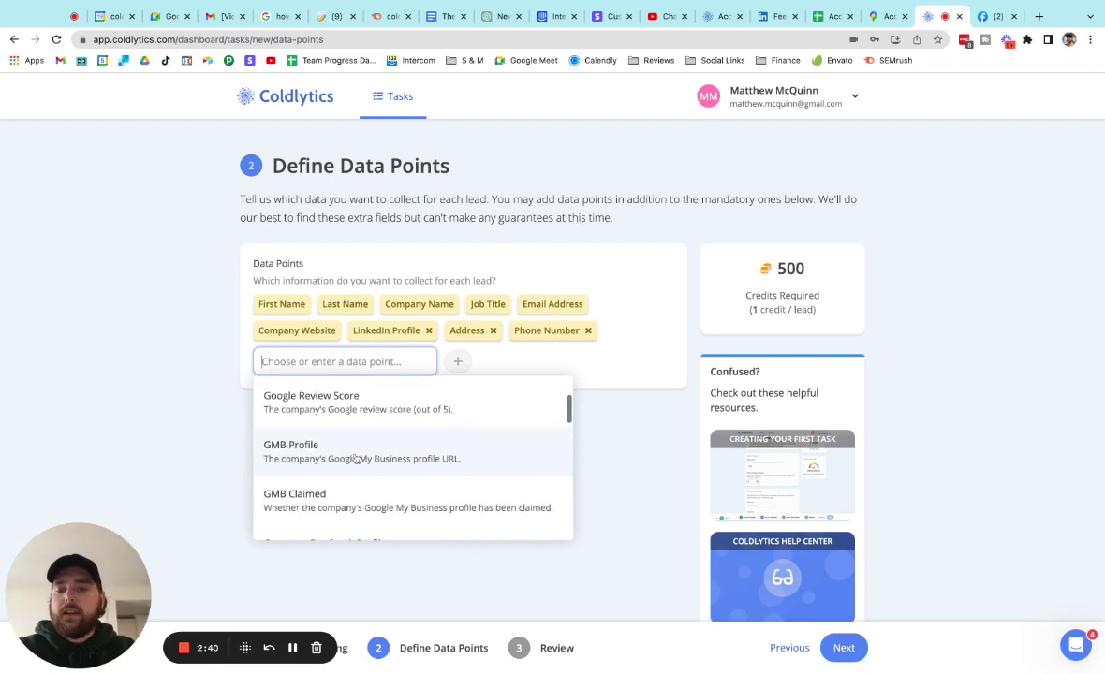
{"action": "scroll", "coordinate": [414, 450], "scroll_direction": "down", "scroll_amount": 2}
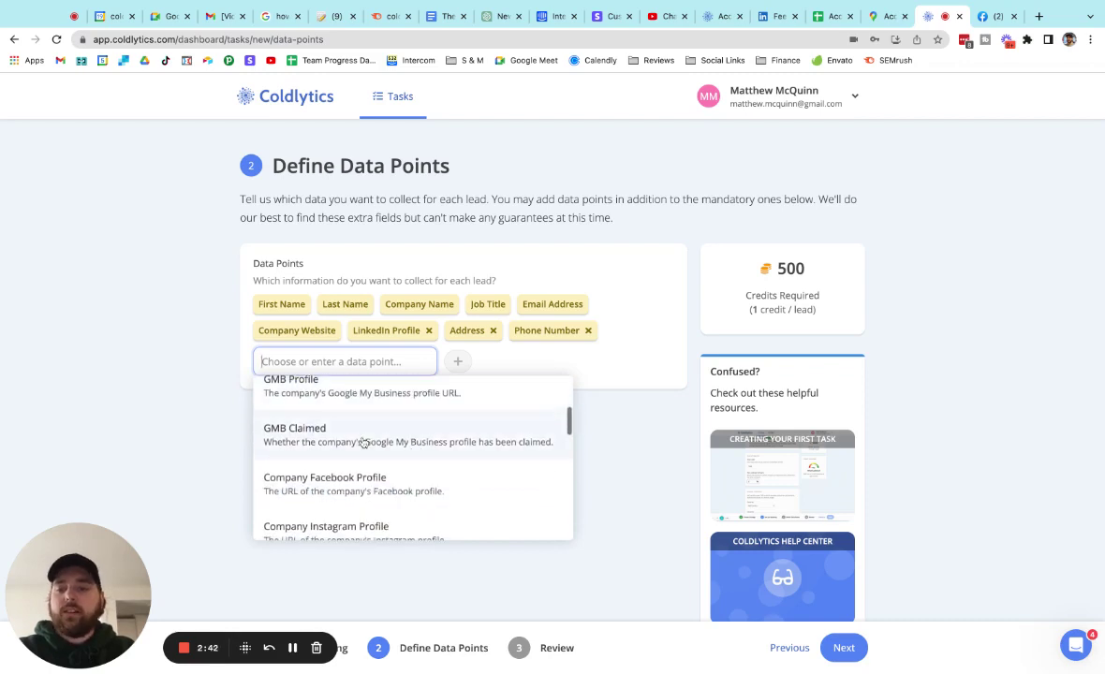
{"action": "scroll", "coordinate": [387, 447], "scroll_direction": "down", "scroll_amount": 2}
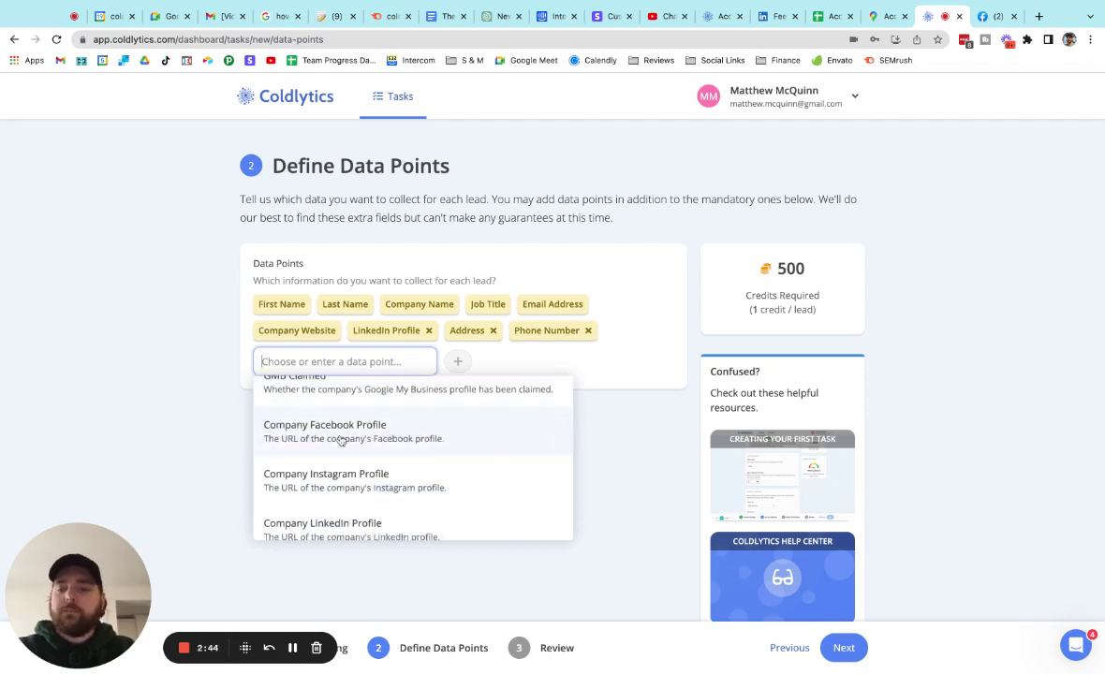
{"action": "scroll", "coordinate": [341, 440], "scroll_direction": "down", "scroll_amount": 2}
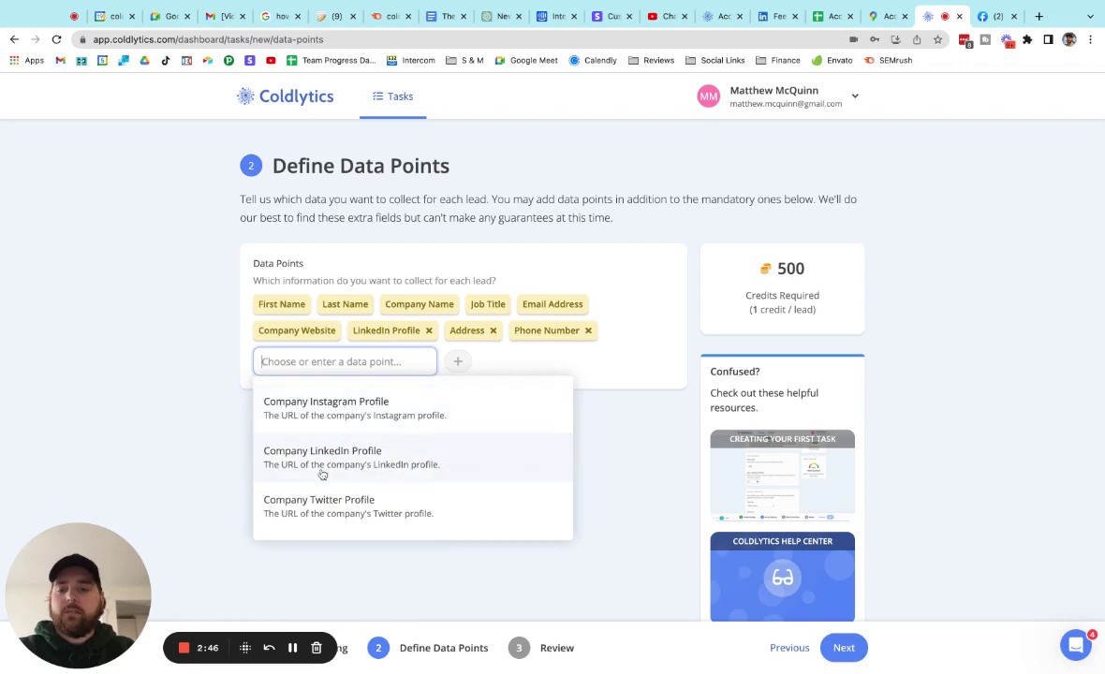
{"action": "scroll", "coordinate": [323, 474], "scroll_direction": "down", "scroll_amount": 4}
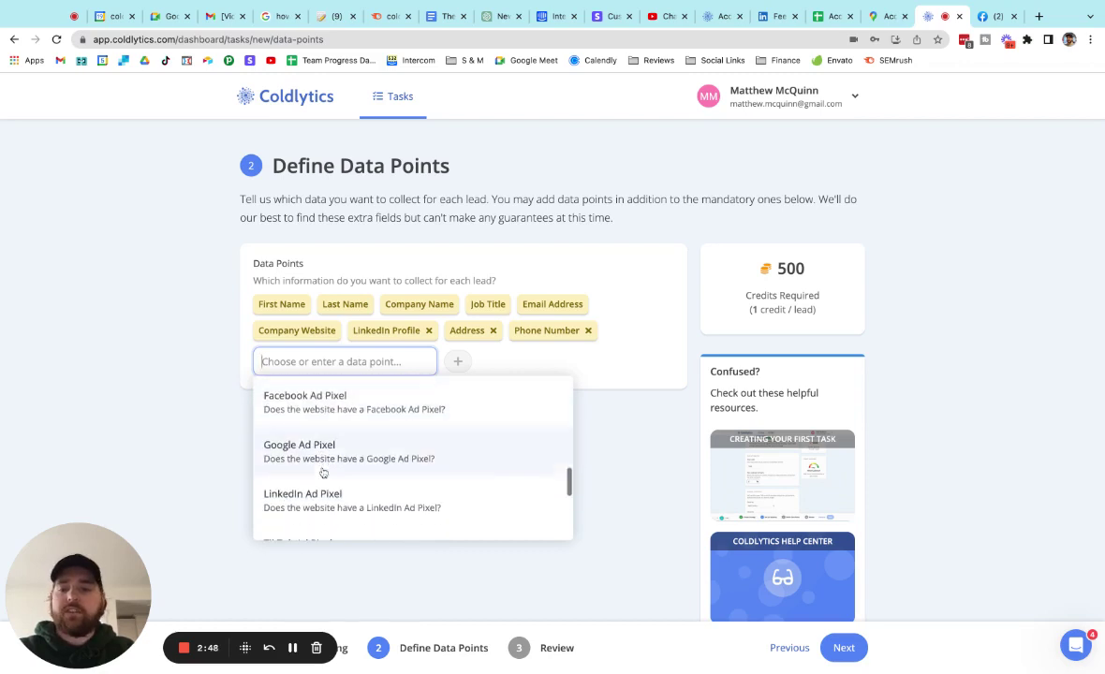
{"action": "scroll", "coordinate": [328, 451], "scroll_direction": "down", "scroll_amount": 2}
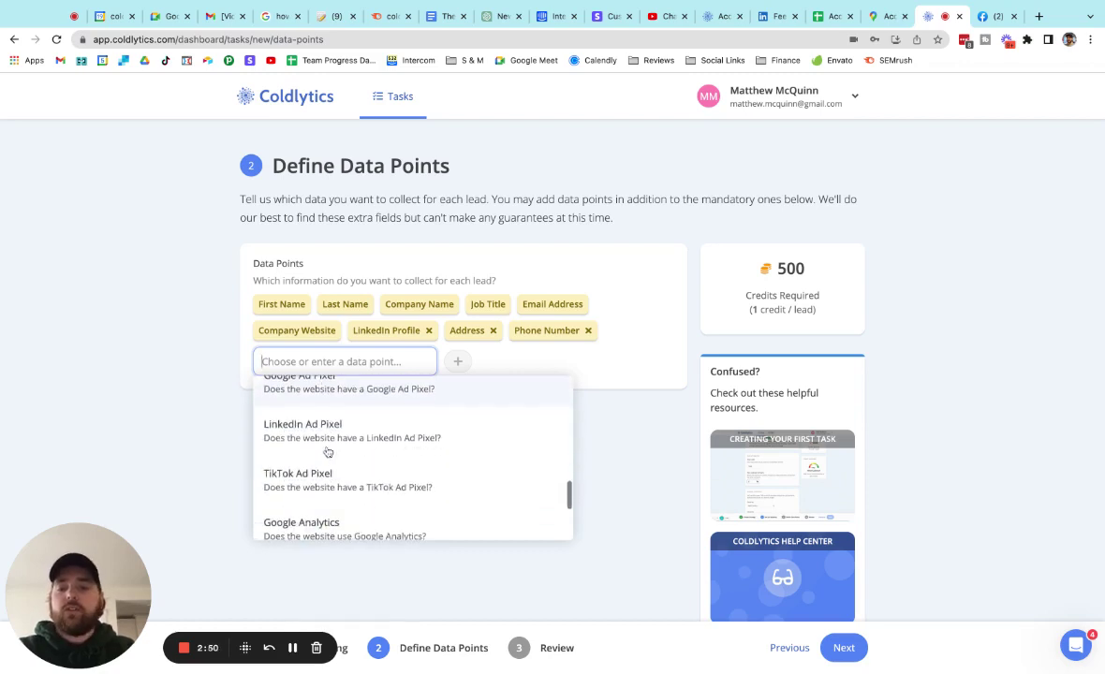
{"action": "scroll", "coordinate": [344, 450], "scroll_direction": "up", "scroll_amount": 1}
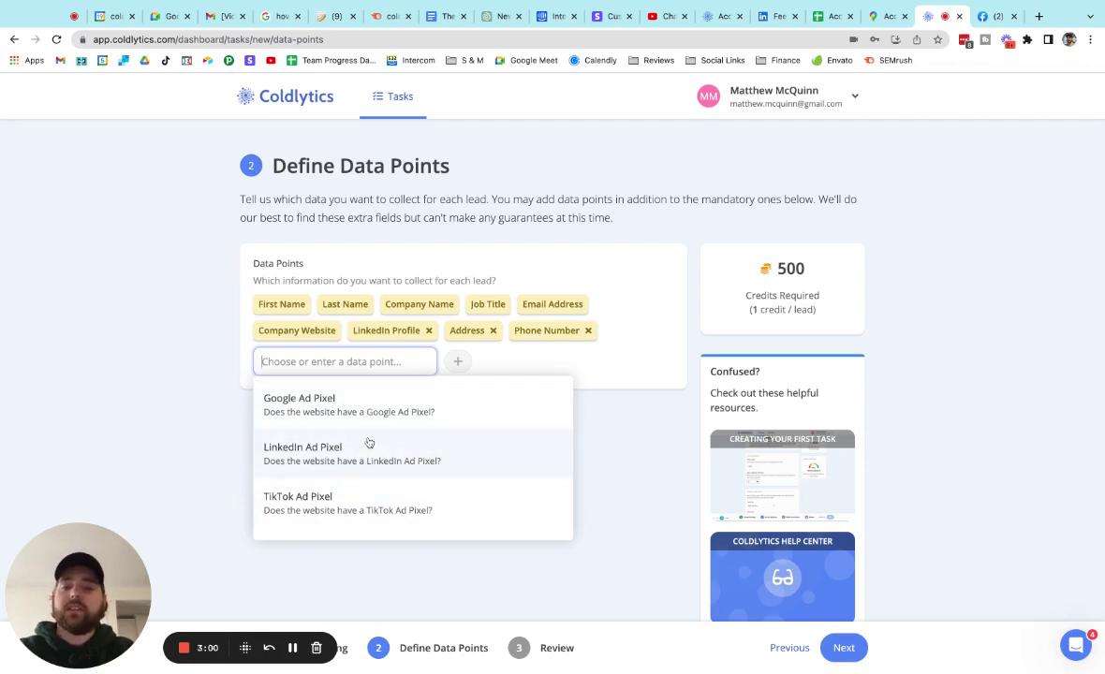
{"action": "scroll", "coordinate": [367, 442], "scroll_direction": "down", "scroll_amount": 2}
{"action": "scroll", "coordinate": [368, 442], "scroll_direction": "down", "scroll_amount": 1}
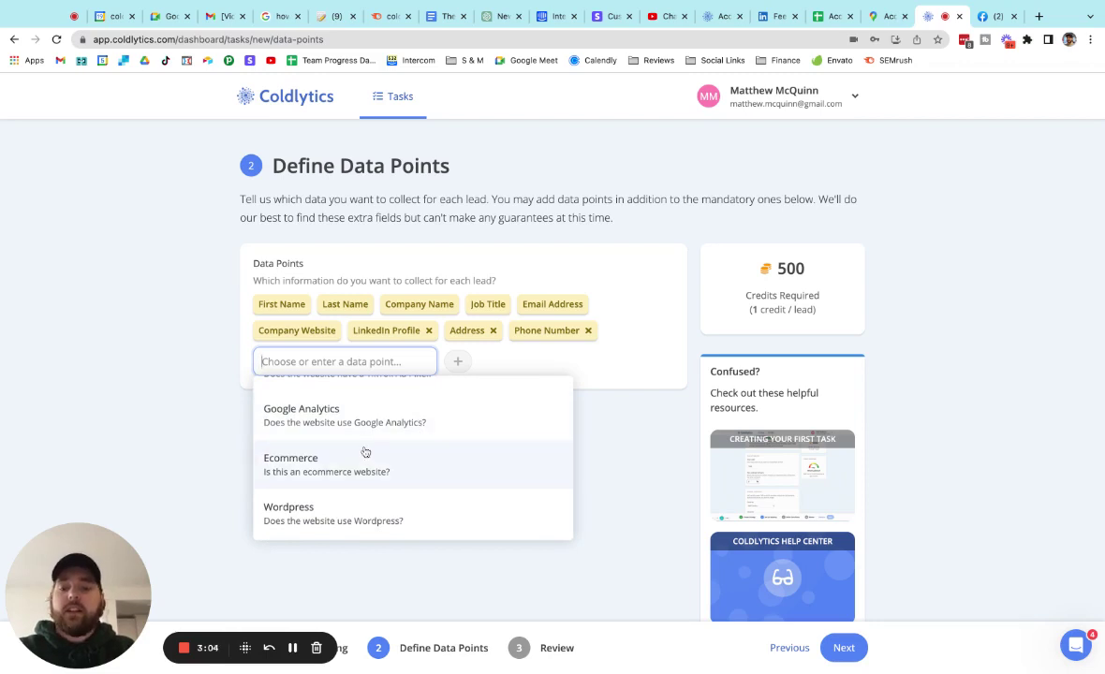
{"action": "scroll", "coordinate": [366, 452], "scroll_direction": "down", "scroll_amount": 1}
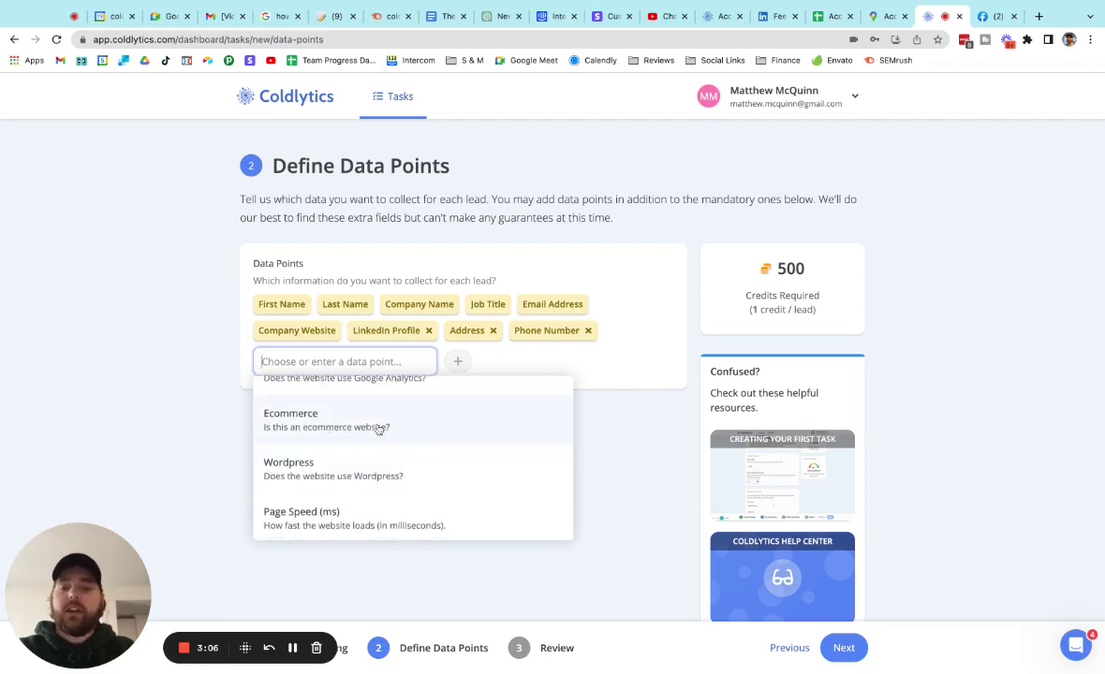
{"action": "scroll", "coordinate": [393, 468], "scroll_direction": "down", "scroll_amount": 1}
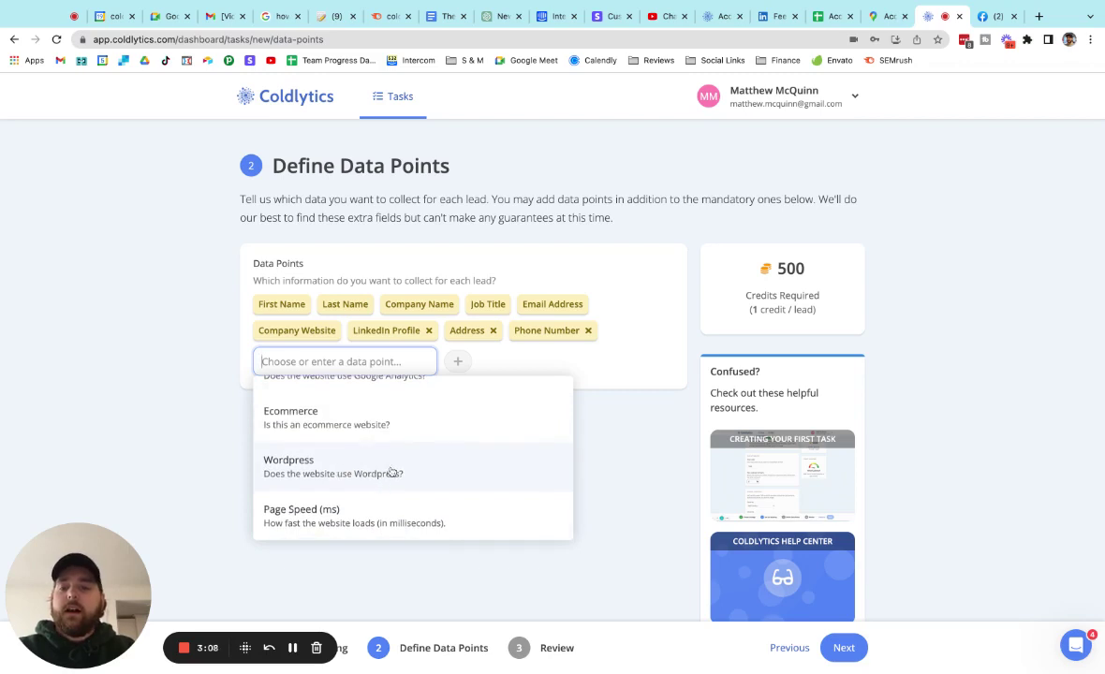
{"action": "left_click", "coordinate": [335, 515]}
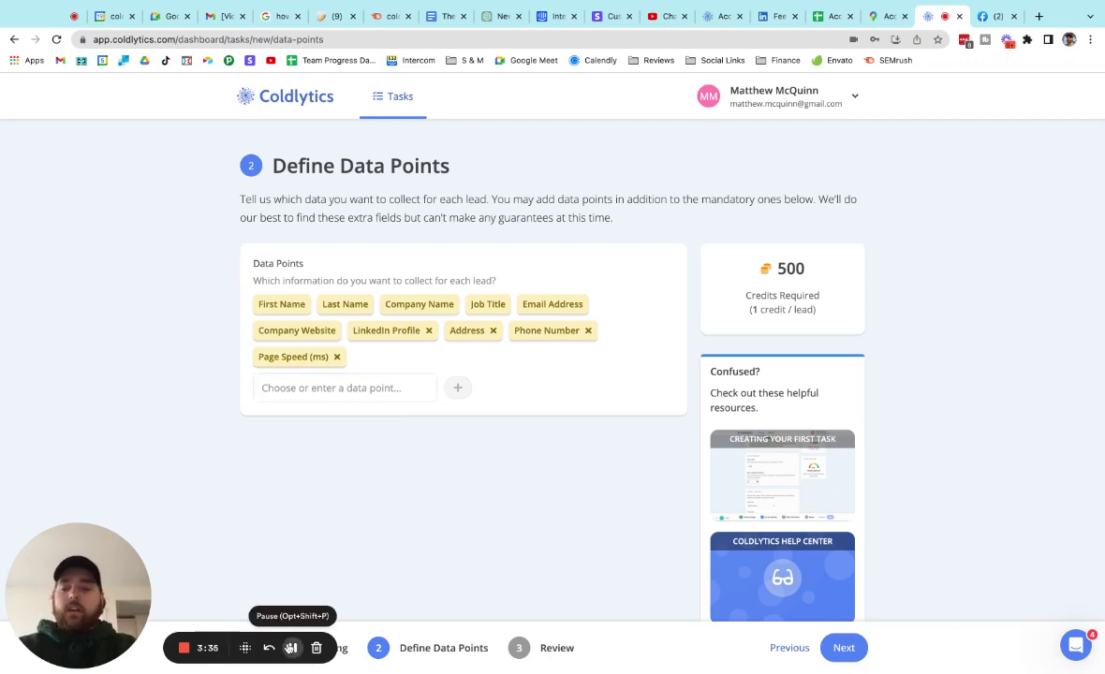
Step: Name the task 'Accountants US wide' and save it, bringing up the start confirmation
{"action": "left_click", "coordinate": [844, 649]}
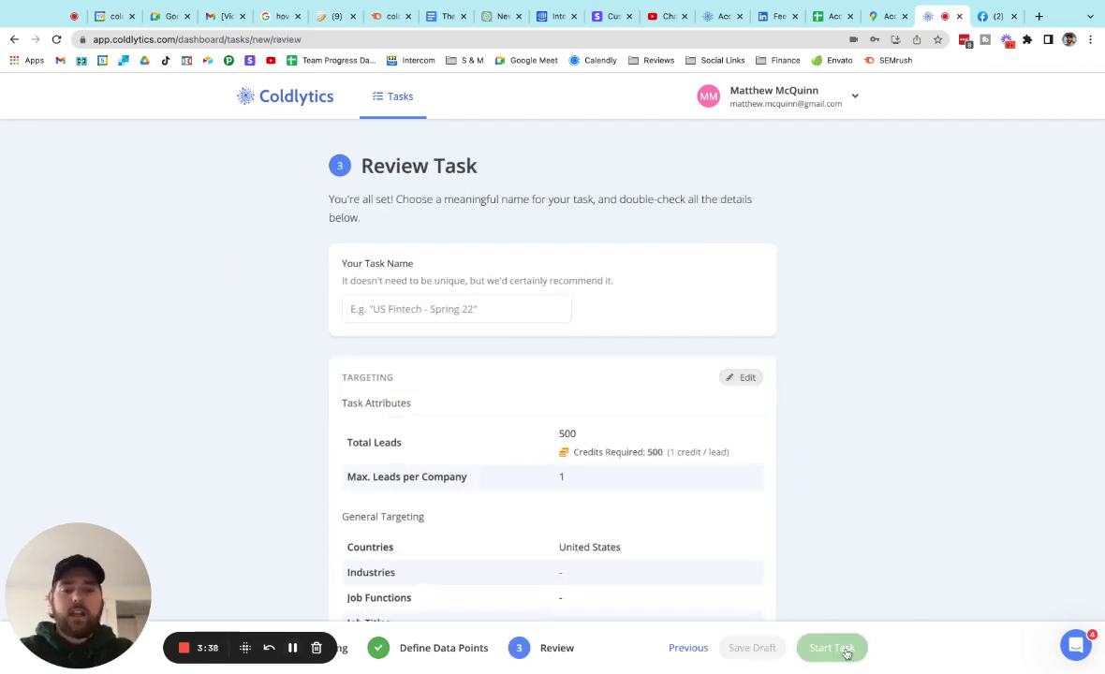
{"action": "left_click", "coordinate": [516, 312]}
{"action": "type", "text": "Accuntants"}
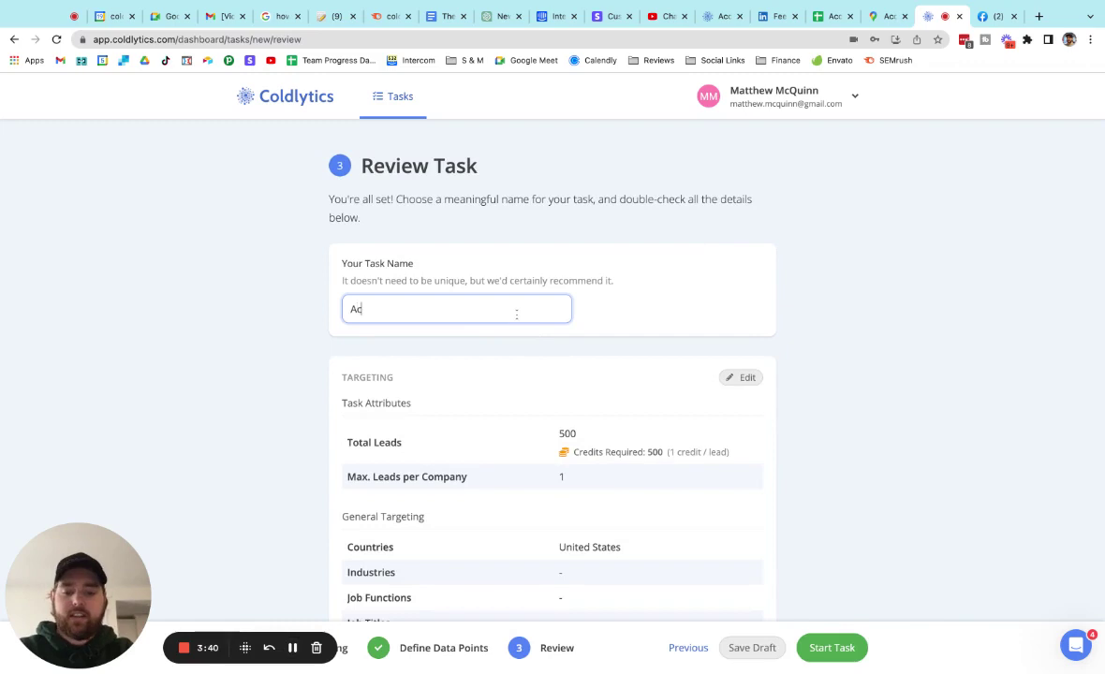
{"action": "key", "text": "BackSpace"}
{"action": "key", "text": "BackSpace"}
{"action": "key", "text": "BackSpace"}
{"action": "key", "text": "BackSpace"}
{"action": "key", "text": "BackSpace"}
{"action": "key", "text": "BackSpace"}
{"action": "key", "text": "BackSpace"}
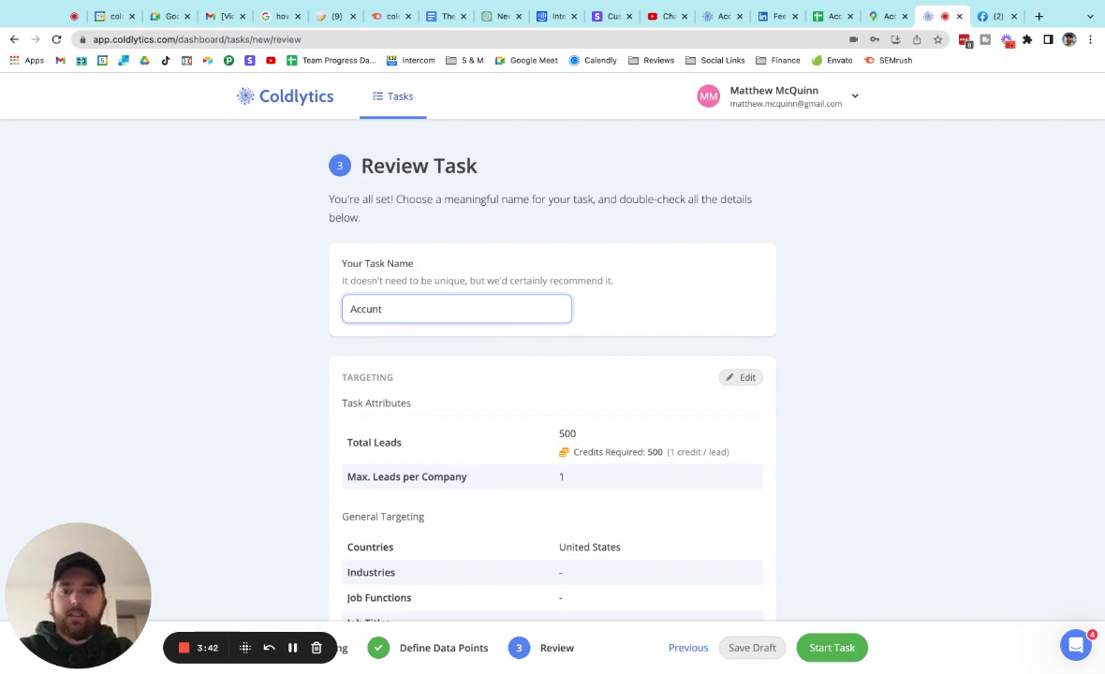
{"action": "type", "text": "ountants"}
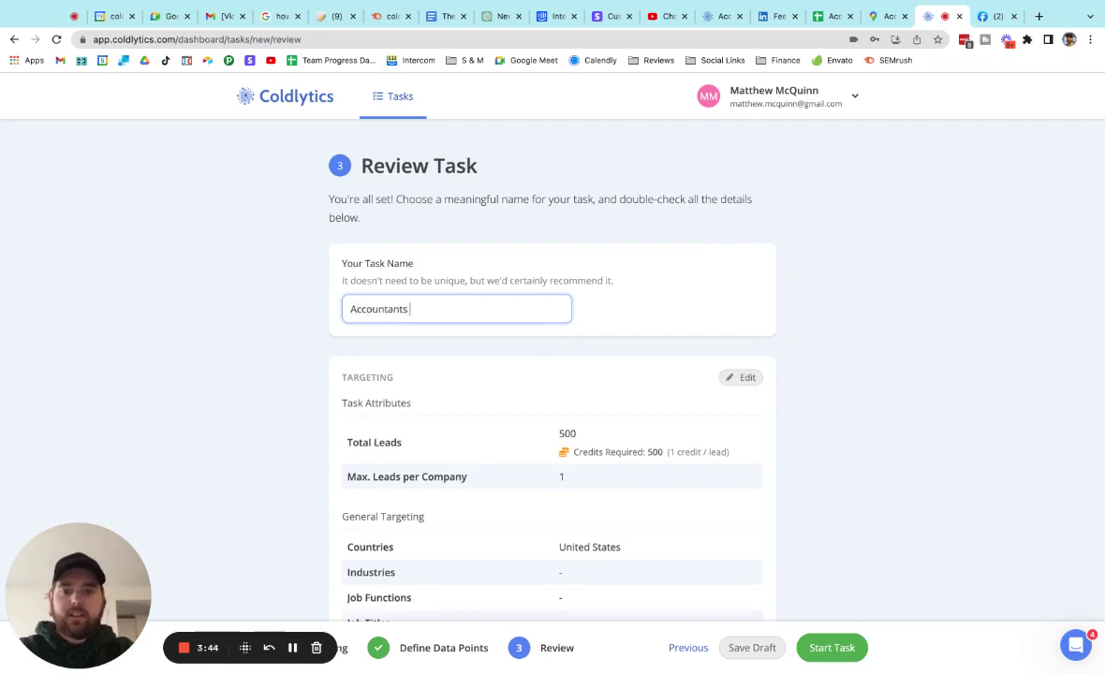
{"action": "type", "text": " US wide"}
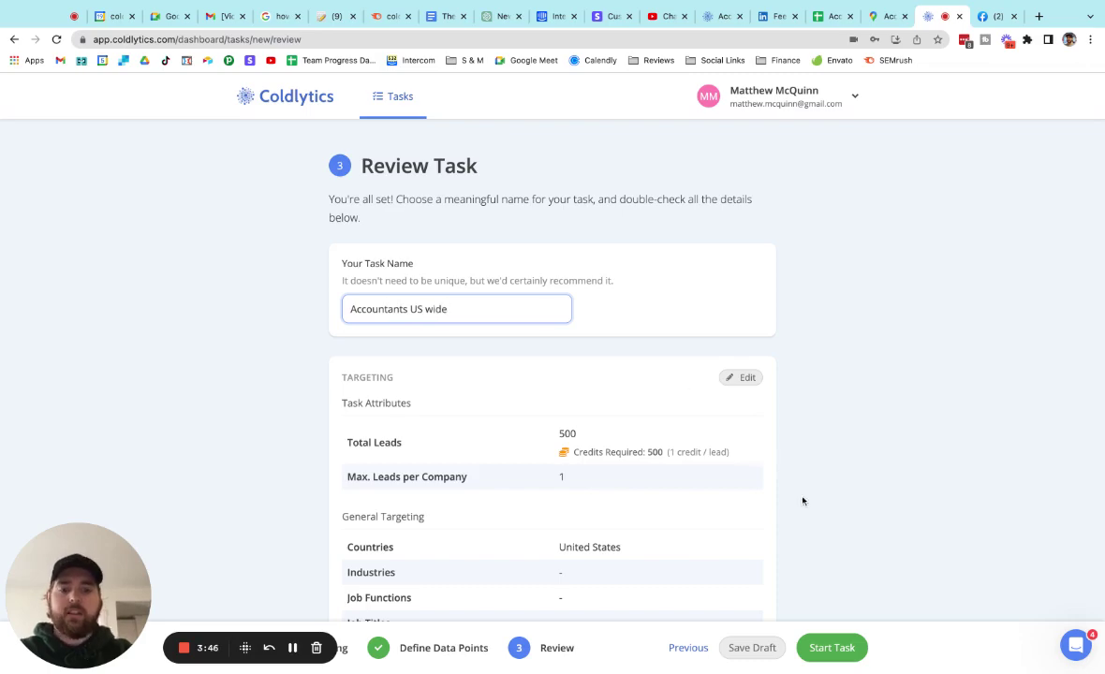
{"action": "left_click", "coordinate": [827, 652]}
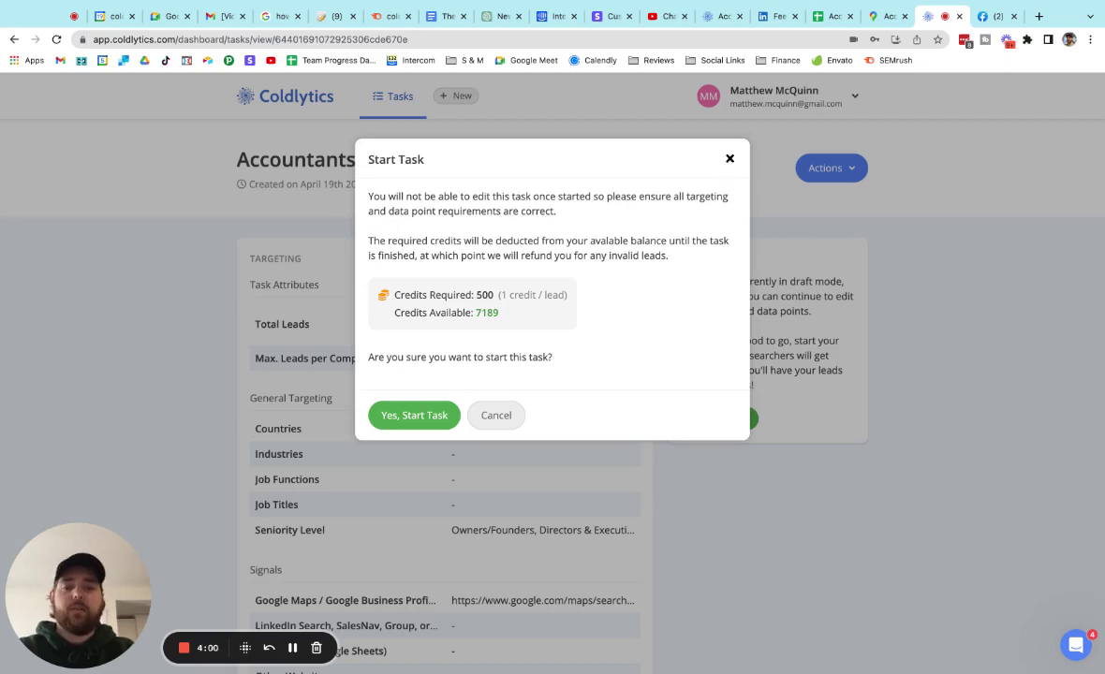
Step: Cancel starting the task to keep it a draft, then open the account menu
{"action": "left_click", "coordinate": [730, 158]}
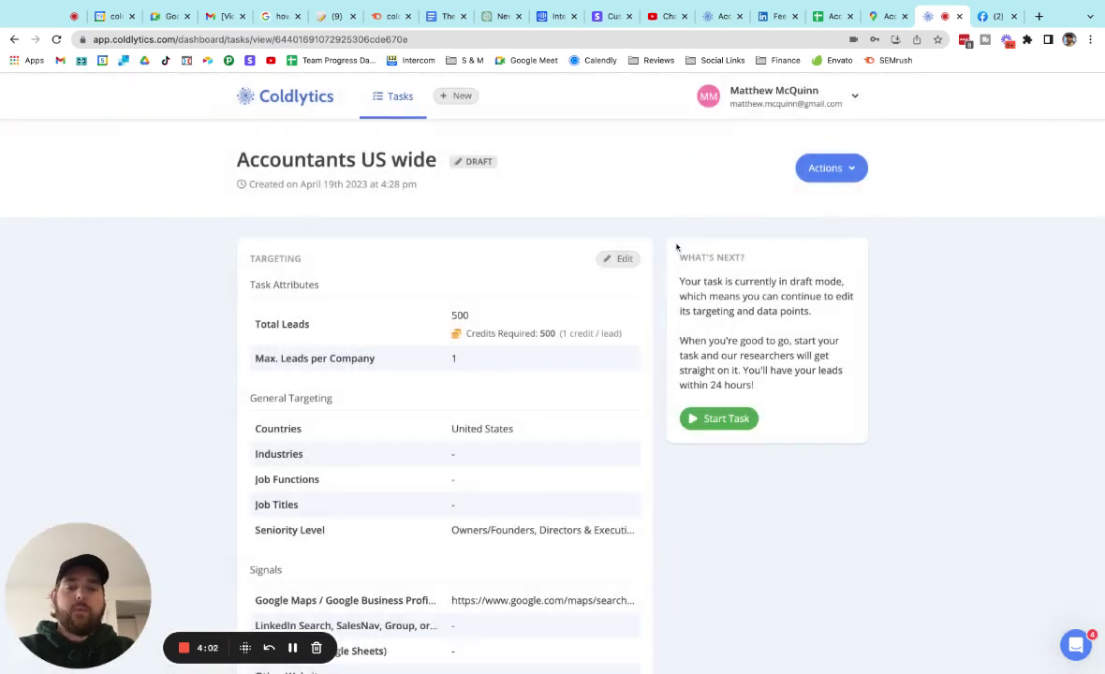
{"action": "left_click", "coordinate": [745, 103]}
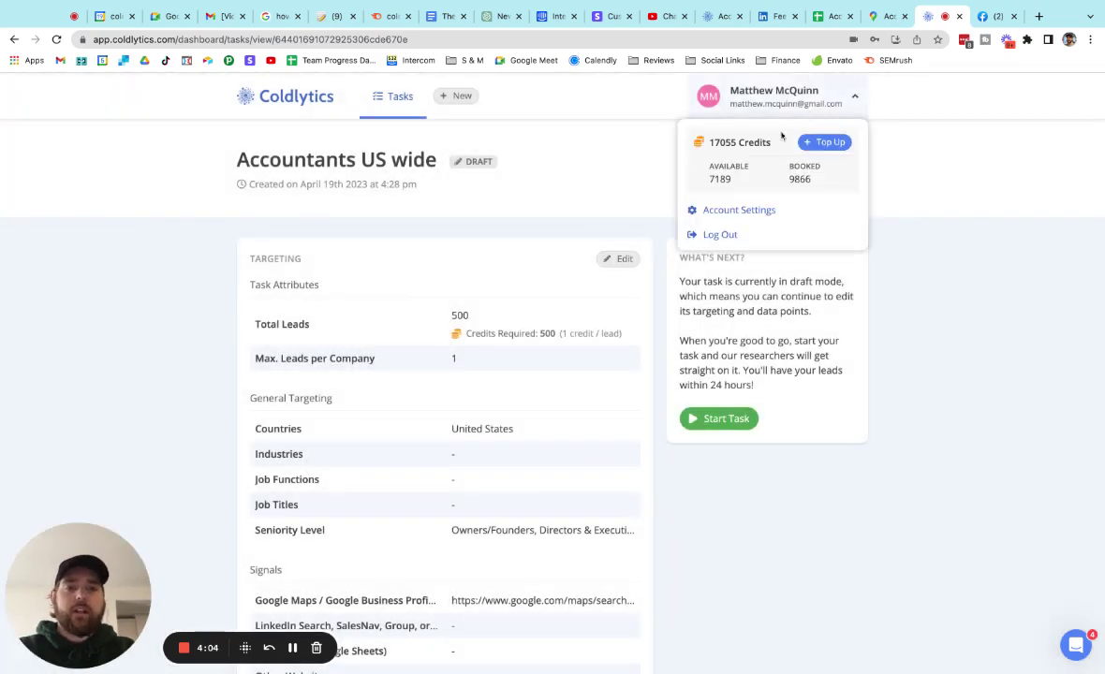
Step: Open Account Settings and view the Lite $99, Basic $299 and Pro $599 plans
{"action": "left_click", "coordinate": [730, 212]}
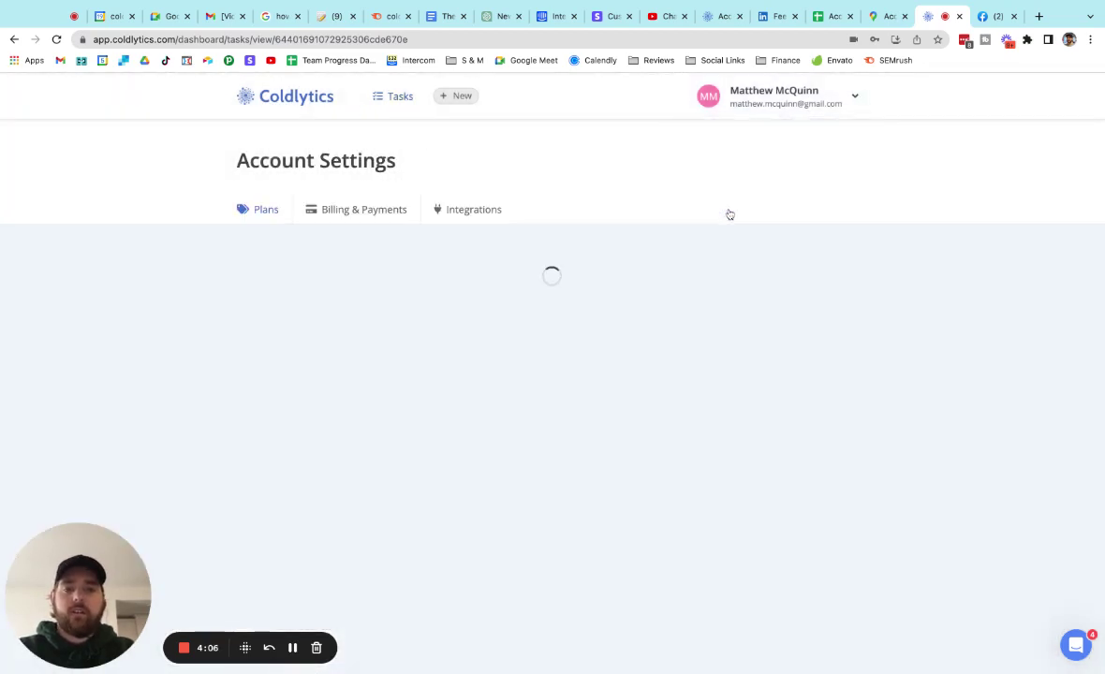
{"action": "scroll", "coordinate": [198, 230], "scroll_direction": "down", "scroll_amount": 2}
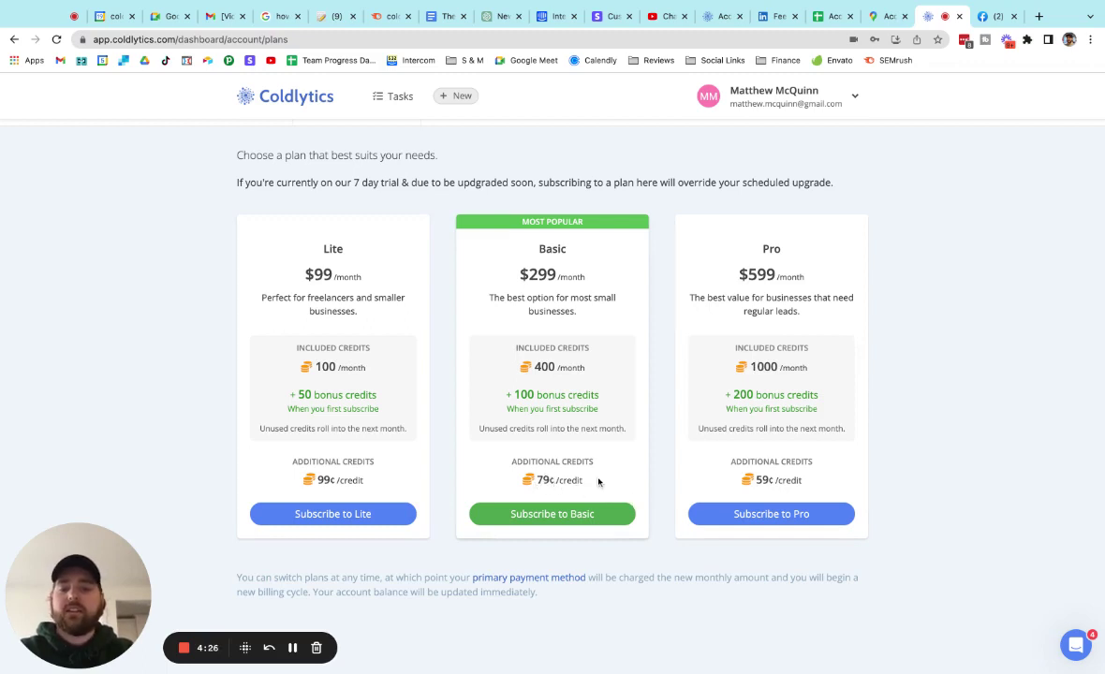
{"action": "scroll", "coordinate": [599, 482], "scroll_direction": "up", "scroll_amount": 1}
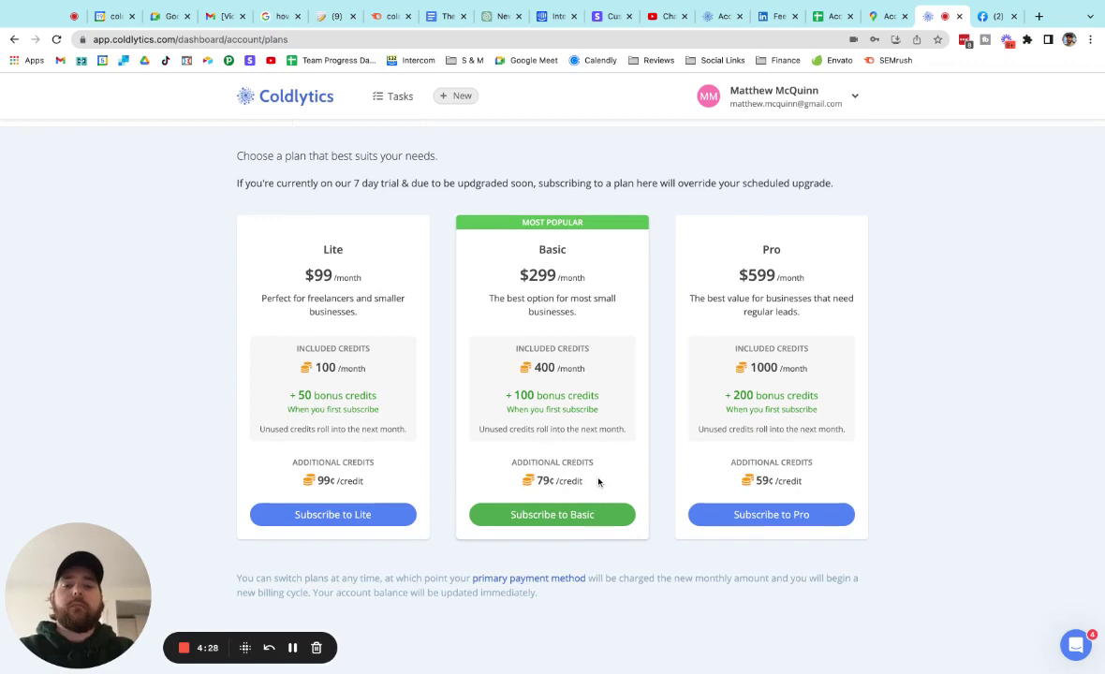